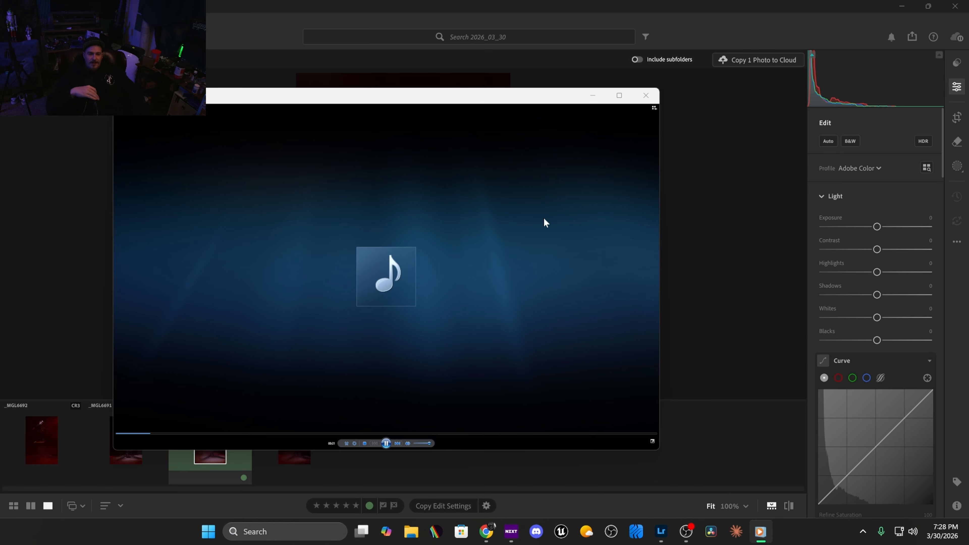
# Step: Move the media player window off the photo and set Exposure +0.63, Contrast +2, Highlights +26, Shadows +34, Whites +23 and Blacks -29
pyautogui.moveTo(418, 98); pyautogui.dragTo(0, 98)
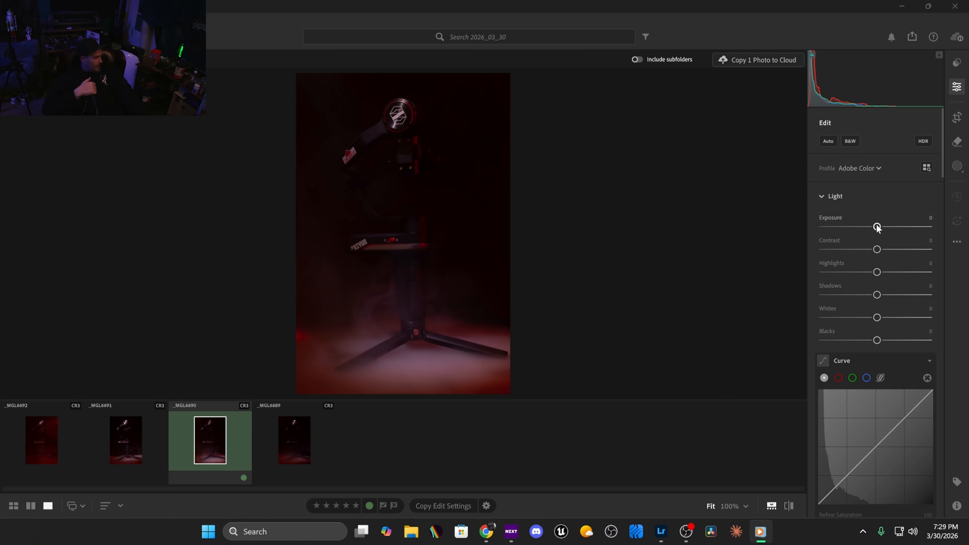
pyautogui.moveTo(877, 227); pyautogui.dragTo(882, 252)
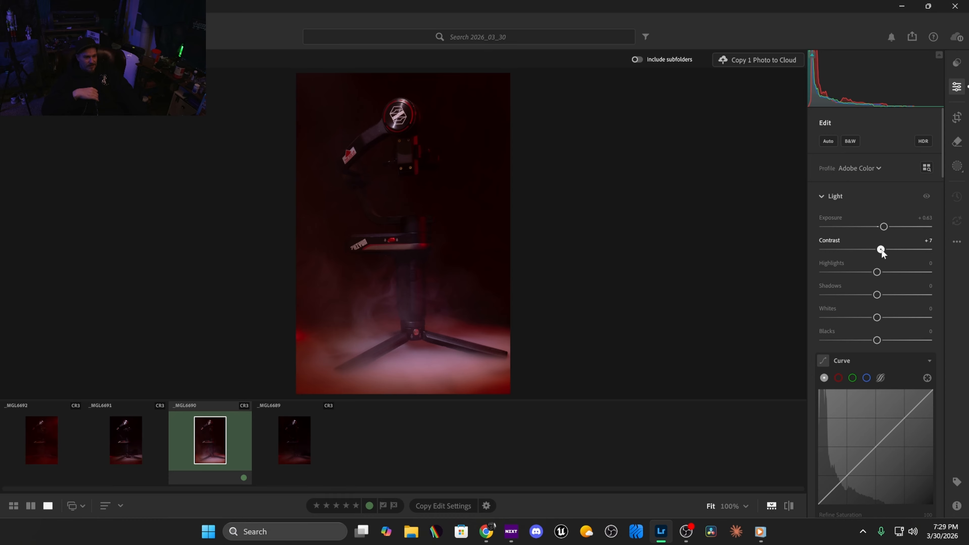
pyautogui.moveTo(882, 251); pyautogui.dragTo(878, 250)
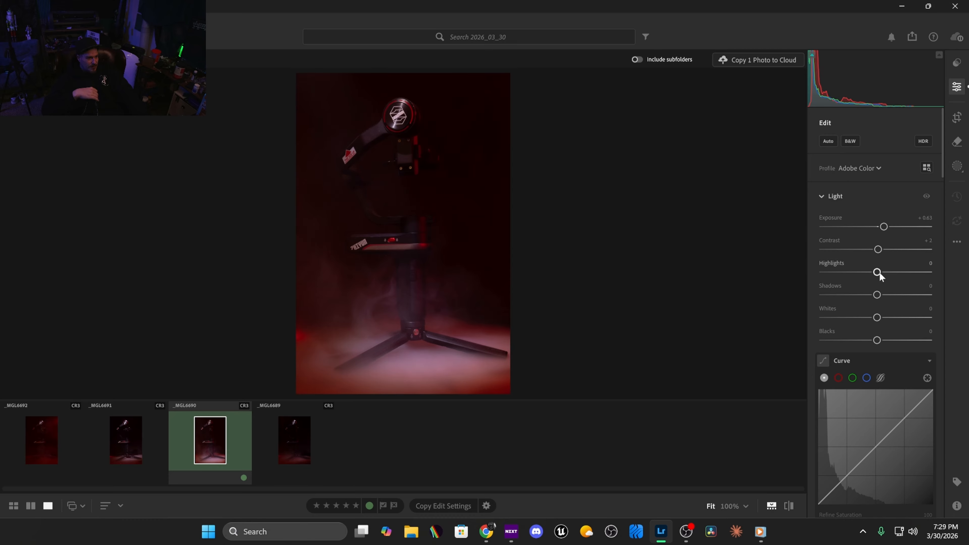
pyautogui.moveTo(879, 273); pyautogui.dragTo(862, 340)
# Step: Cool the photo's white balance to a Temp of 5,831 and shift the Tint to -13
pyautogui.scroll(-3, 862, 340)
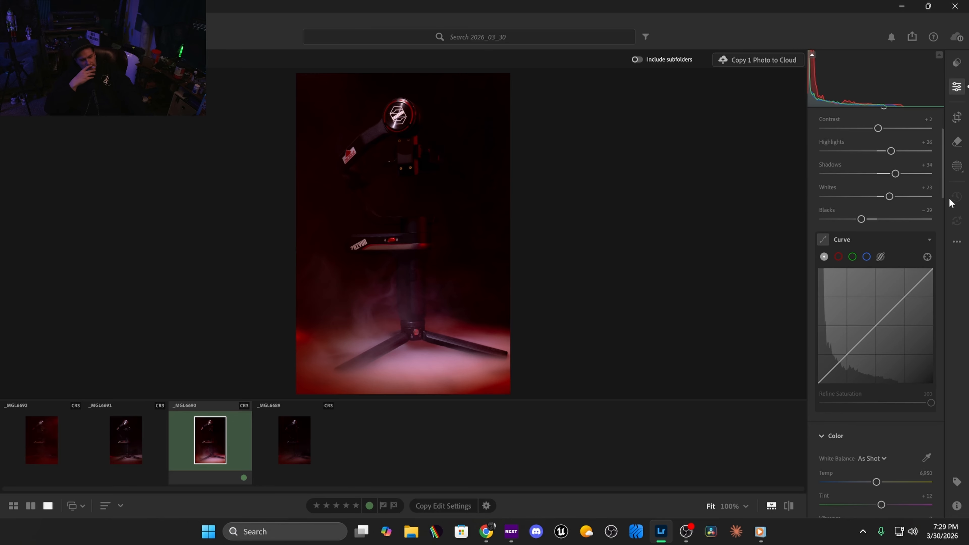
pyautogui.moveTo(876, 480); pyautogui.dragTo(869, 482)
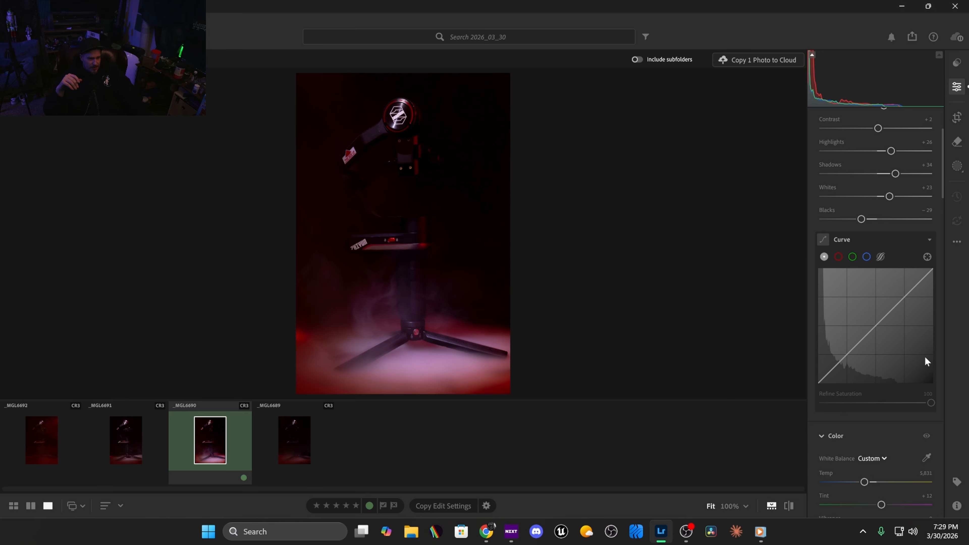
pyautogui.scroll(-3, 889, 355)
pyautogui.moveTo(880, 434); pyautogui.dragTo(873, 434)
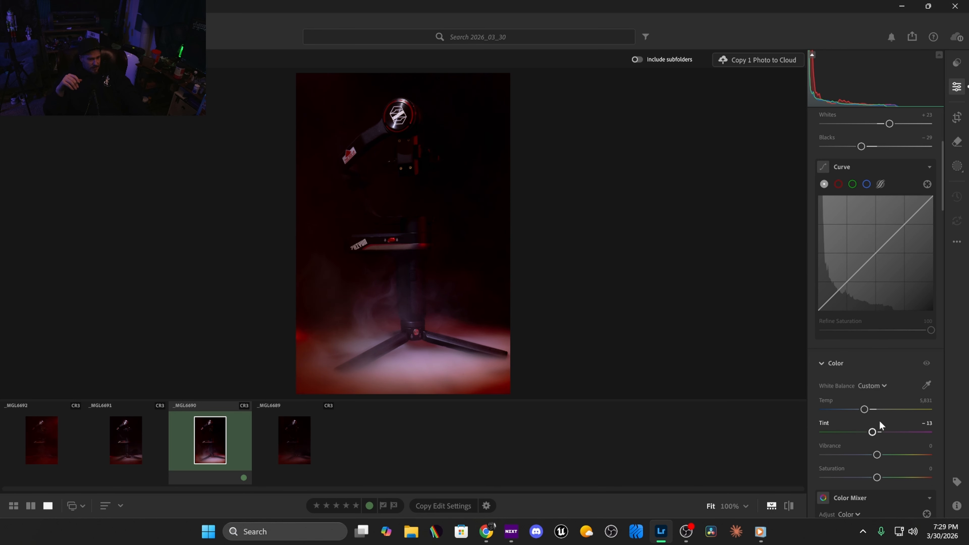
# Step: Mute the photo's overall color by setting Vibrance to -26 and Saturation to -25
pyautogui.scroll(-3, 879, 420)
pyautogui.scroll(-1, 895, 394)
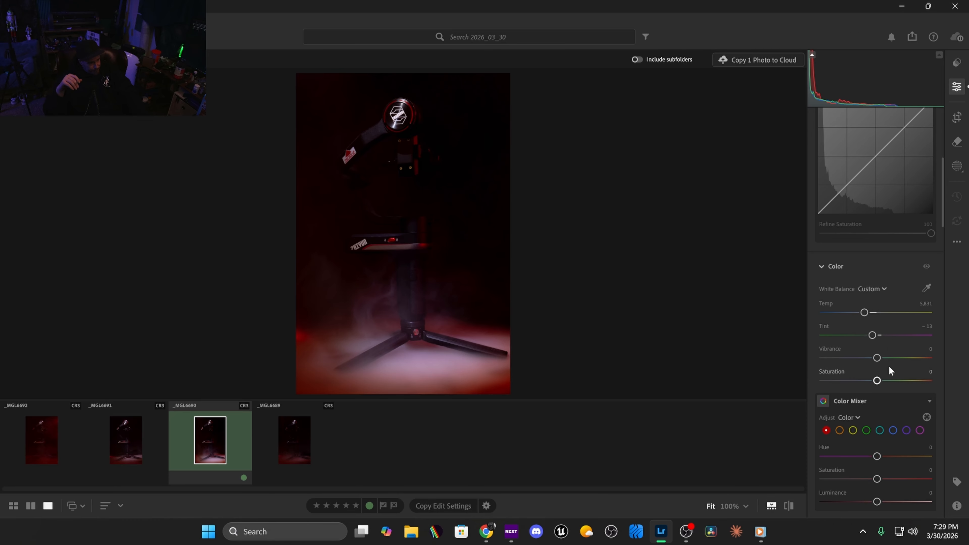
pyautogui.moveTo(878, 361); pyautogui.dragTo(866, 364)
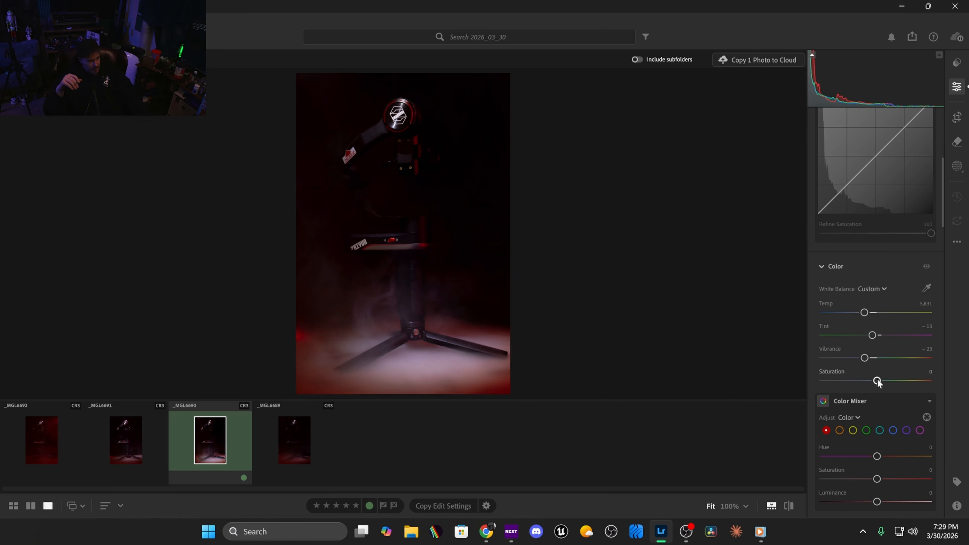
pyautogui.moveTo(878, 381); pyautogui.dragTo(865, 383)
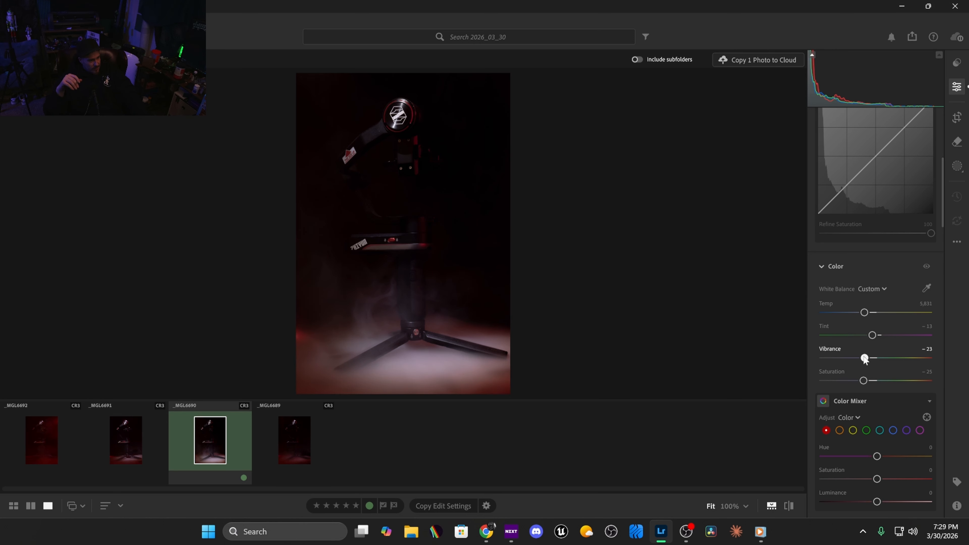
pyautogui.moveTo(863, 359); pyautogui.dragTo(863, 358)
# Step: In the Color Mixer, set red to Saturation +24 and Luminance +41, boost orange, and set yellow to Saturation +30 and Luminance +19
pyautogui.moveTo(881, 482); pyautogui.dragTo(897, 503)
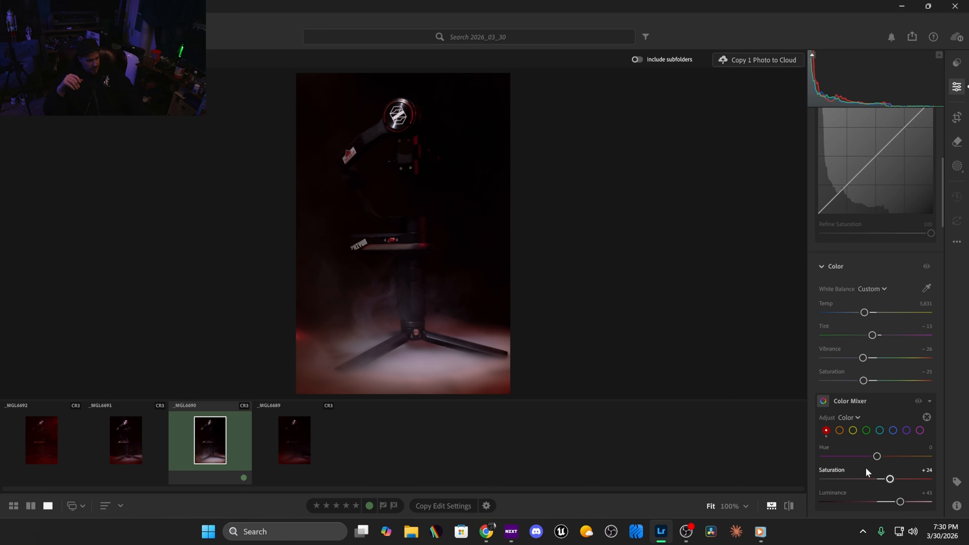
pyautogui.click(840, 430)
pyautogui.moveTo(877, 482); pyautogui.dragTo(894, 493)
pyautogui.click(854, 430)
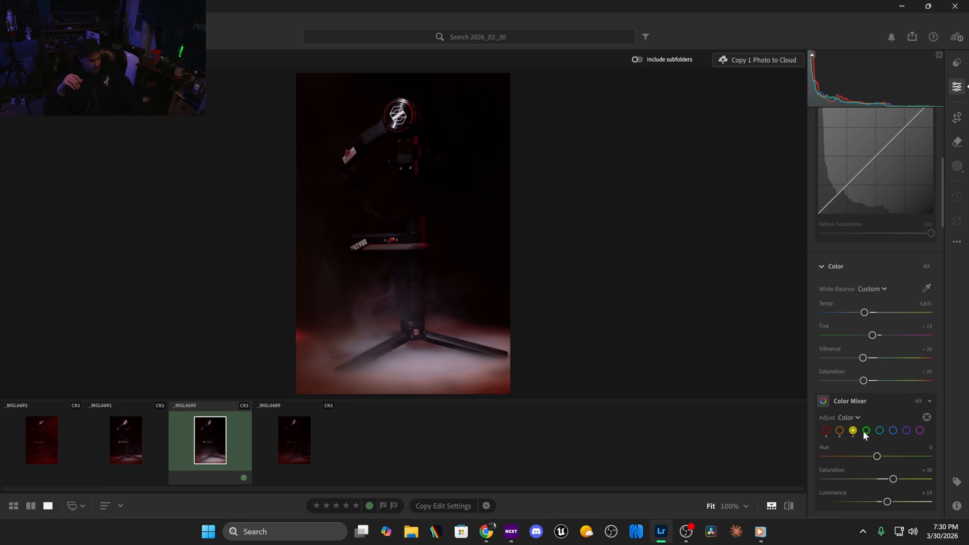
# Step: In the Color Mixer, raise blue saturation and luminance, adjust purple, and set magenta Luminance to +41
pyautogui.click(892, 432)
pyautogui.moveTo(877, 480); pyautogui.dragTo(898, 502)
pyautogui.click(907, 431)
pyautogui.click(921, 432)
pyautogui.moveTo(878, 501); pyautogui.dragTo(902, 502)
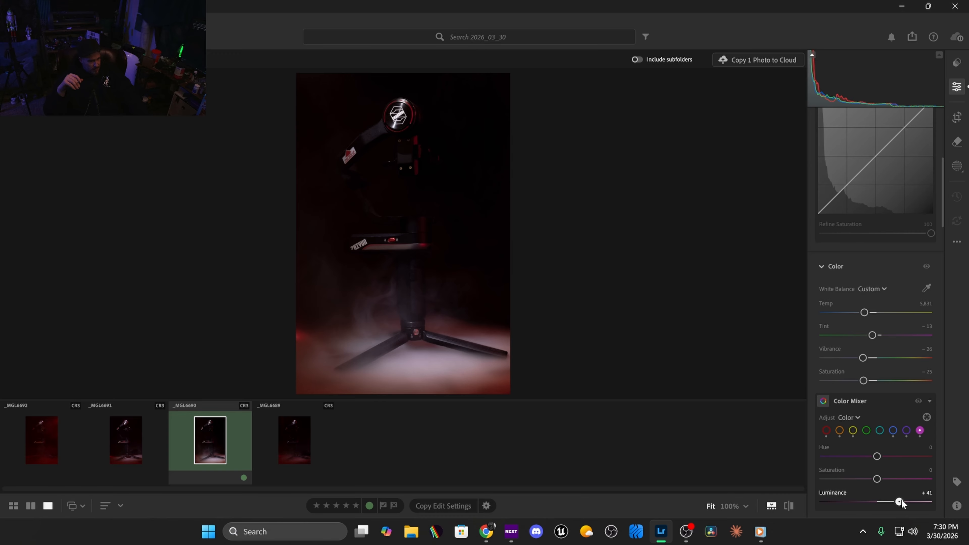
# Step: Raise the aqua luminance in the Color Mixer and set the green Luminance to +42
pyautogui.click(879, 430)
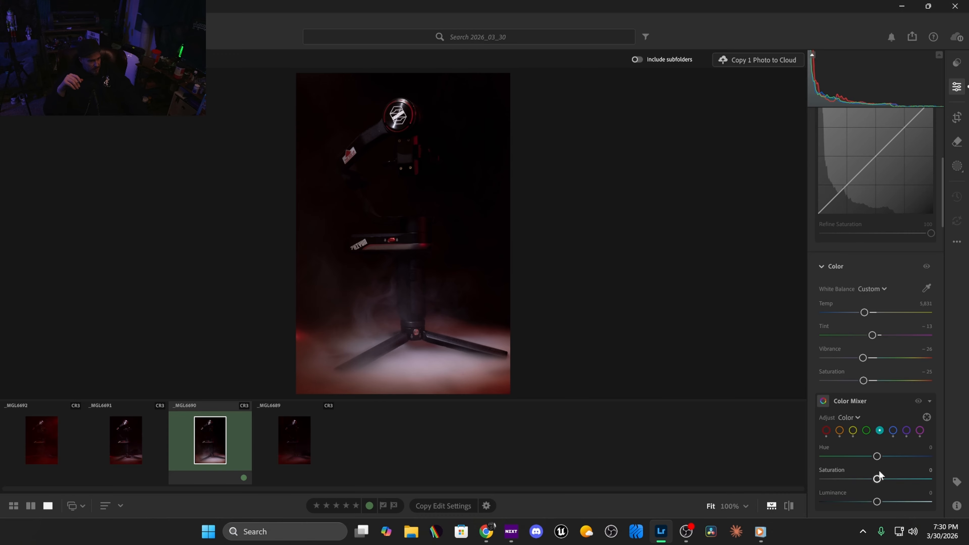
pyautogui.moveTo(877, 501); pyautogui.dragTo(906, 502)
pyautogui.click(866, 431)
pyautogui.moveTo(877, 501); pyautogui.dragTo(899, 502)
# Step: Color grade the midtones toward orange at about hue 19, saturation 39, and the shadows toward teal at hue 184, saturation 27
pyautogui.scroll(-3, 861, 428)
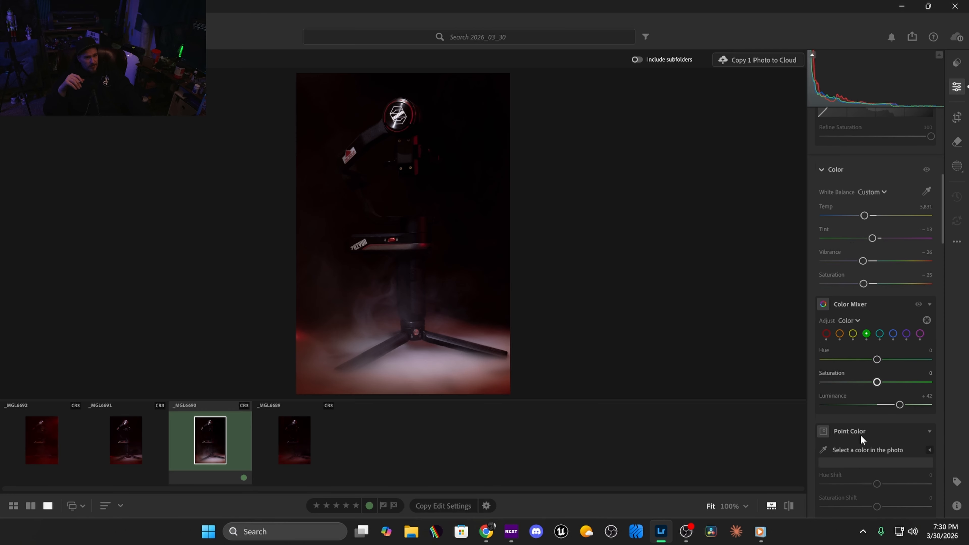
pyautogui.moveTo(861, 436)
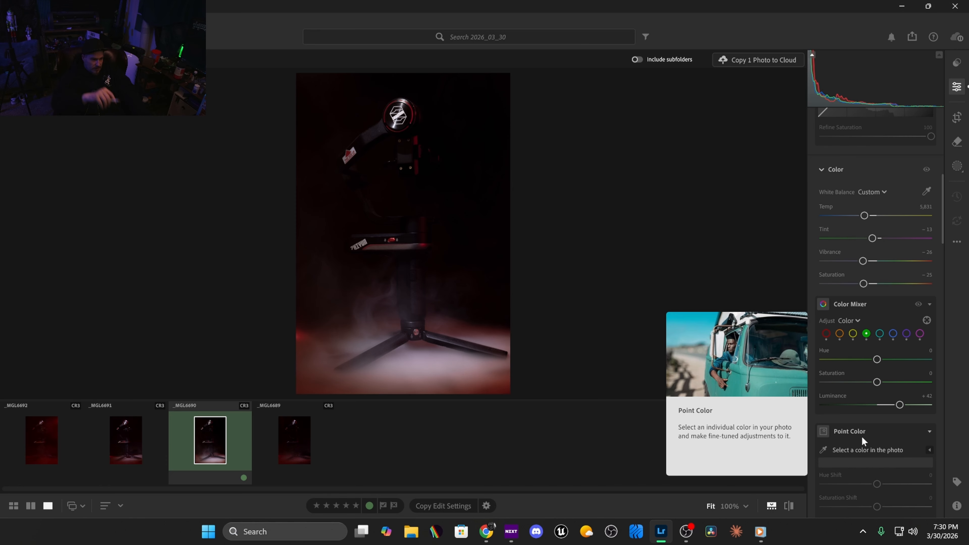
pyautogui.scroll(-1, 871, 400)
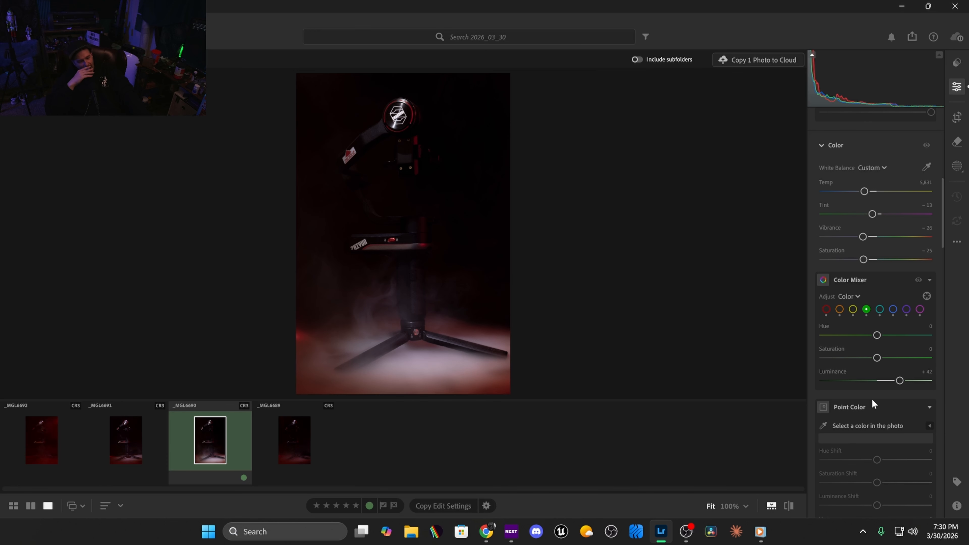
pyautogui.moveTo(873, 401)
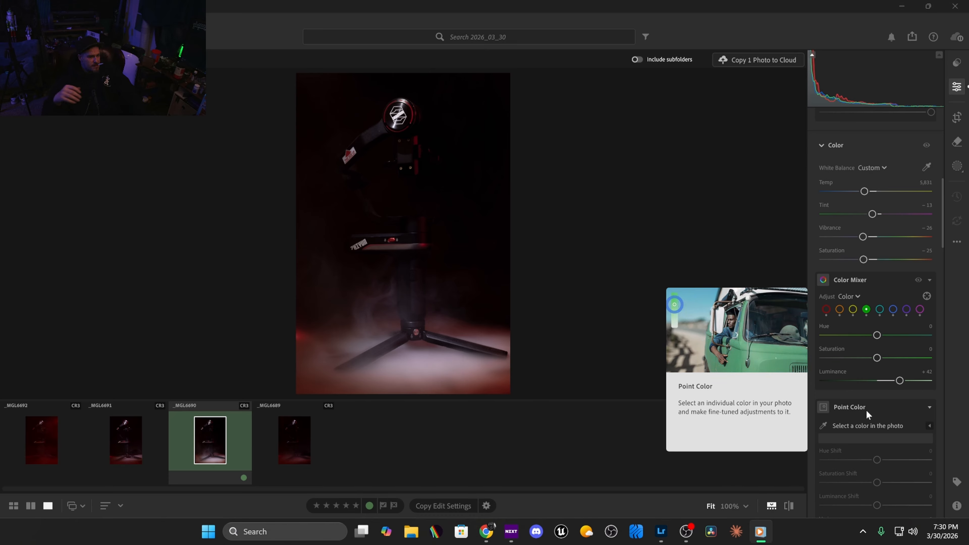
pyautogui.scroll(-4, 896, 432)
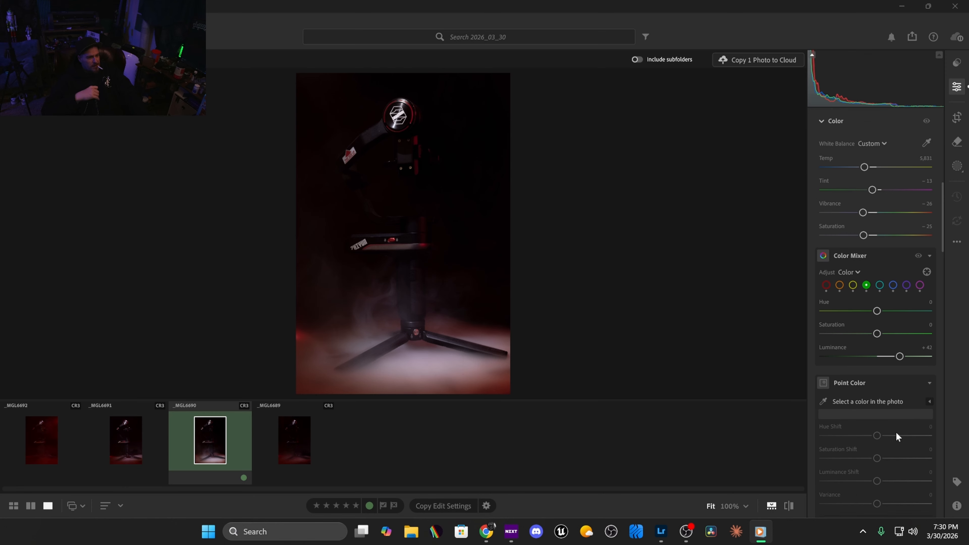
pyautogui.scroll(-3, 884, 459)
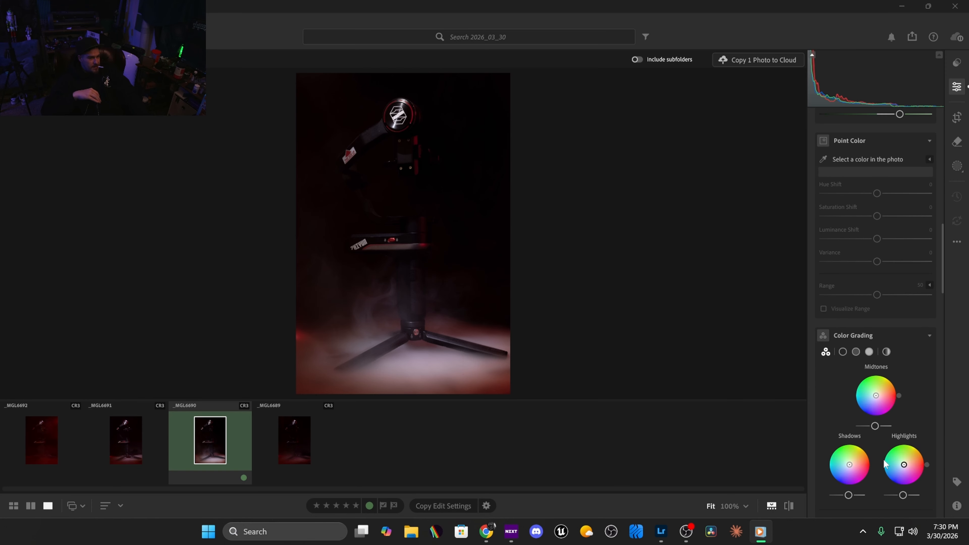
pyautogui.moveTo(882, 397); pyautogui.dragTo(884, 394)
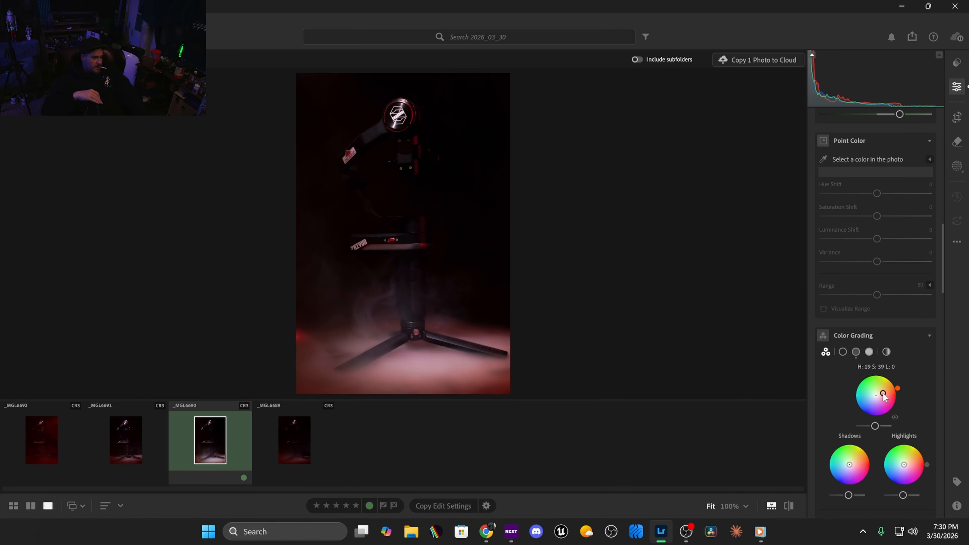
pyautogui.moveTo(850, 464); pyautogui.dragTo(845, 465)
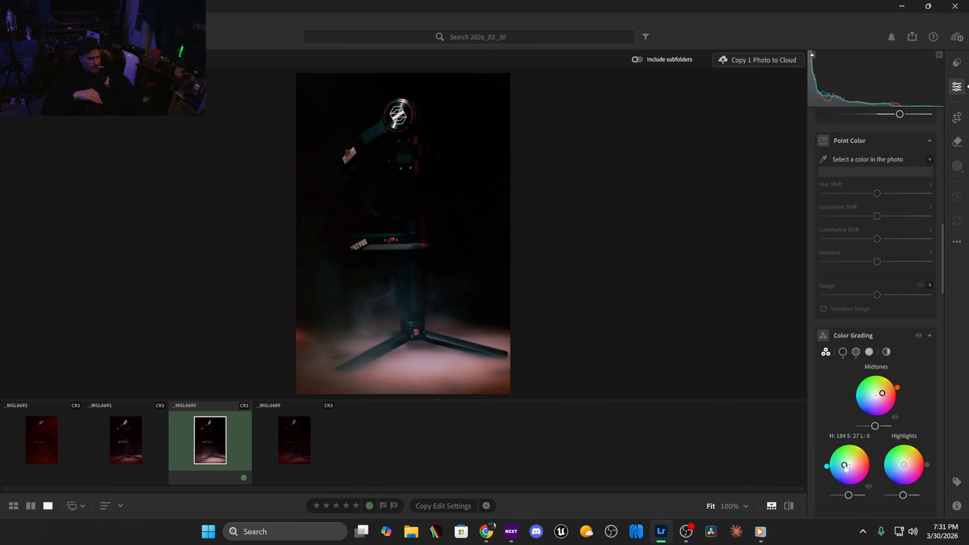
# Step: Set the color grading shadow luminance to 10, raise the midtone luminance, and set Blending to 43 and Balance to +14
pyautogui.moveTo(850, 497); pyautogui.dragTo(851, 497)
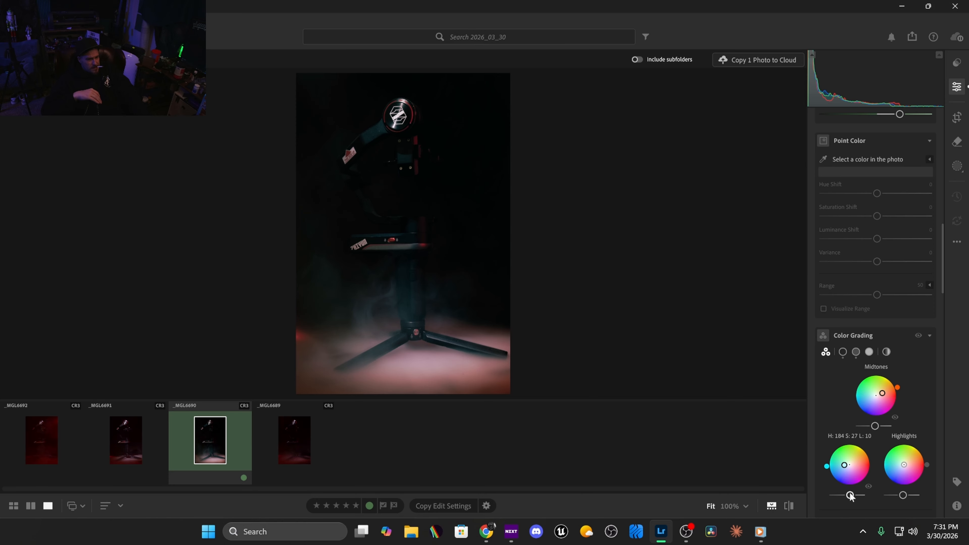
pyautogui.moveTo(875, 426); pyautogui.dragTo(881, 426)
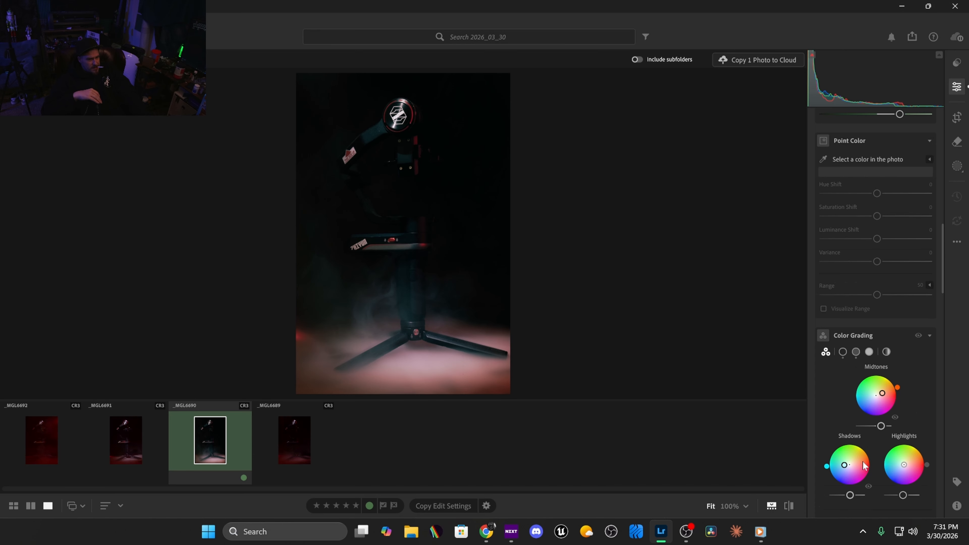
pyautogui.scroll(-3, 865, 470)
# Step: Set Color Calibration to Shadows Tint -15, Red Hue +29 and Saturation +26, Green Saturation +14, Blue Hue -15 and Saturation +17
pyautogui.moveTo(877, 432); pyautogui.dragTo(882, 438)
pyautogui.scroll(-3, 879, 446)
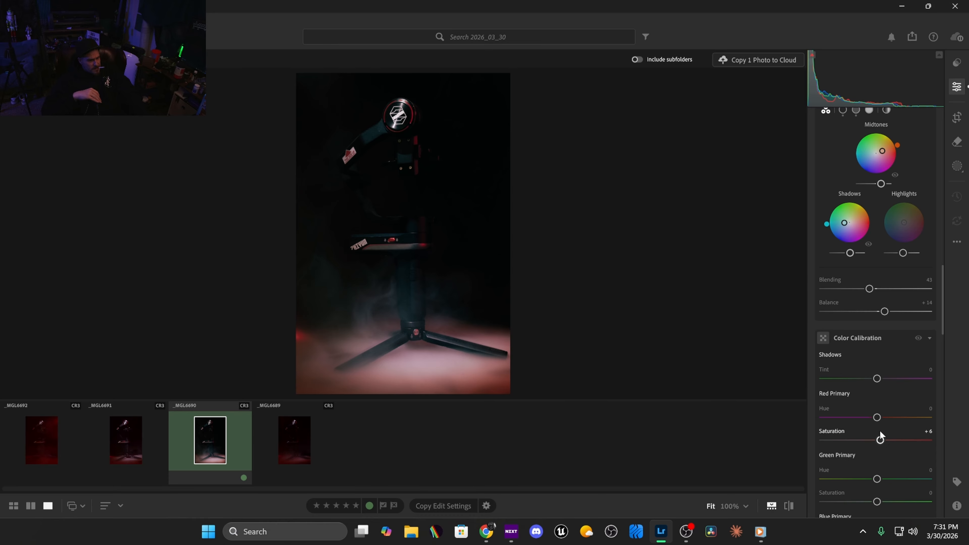
pyautogui.moveTo(877, 429); pyautogui.dragTo(884, 429)
pyautogui.moveTo(877, 491); pyautogui.dragTo(869, 468)
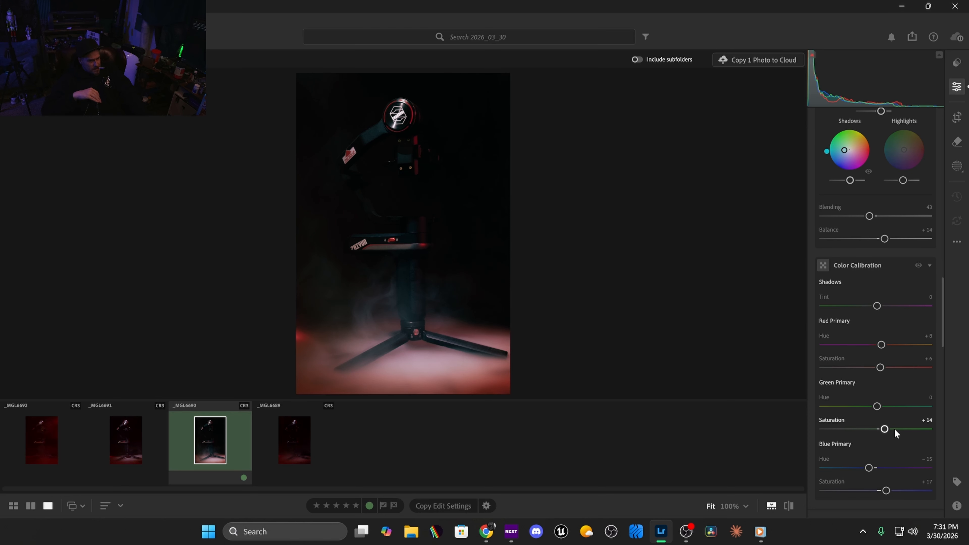
pyautogui.moveTo(879, 346); pyautogui.dragTo(894, 368)
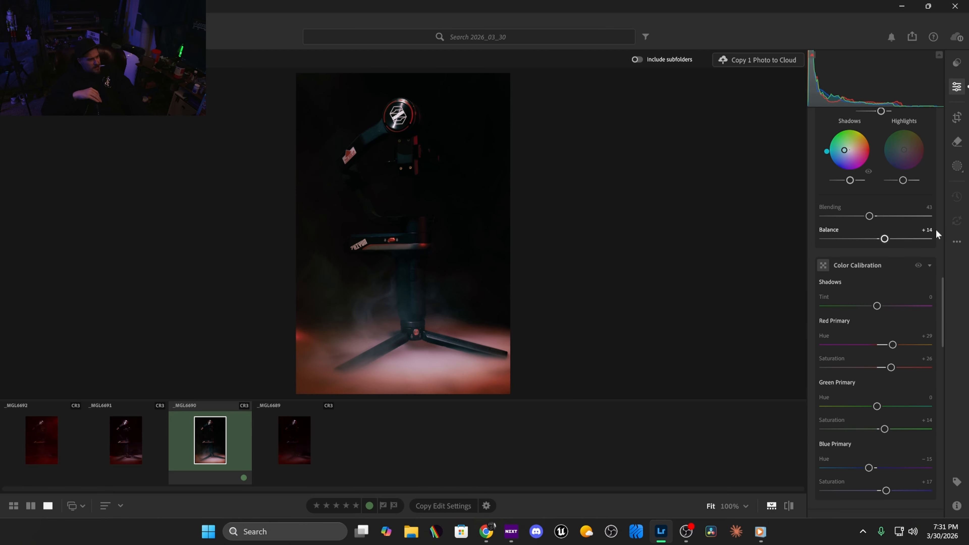
pyautogui.moveTo(877, 308); pyautogui.dragTo(870, 309)
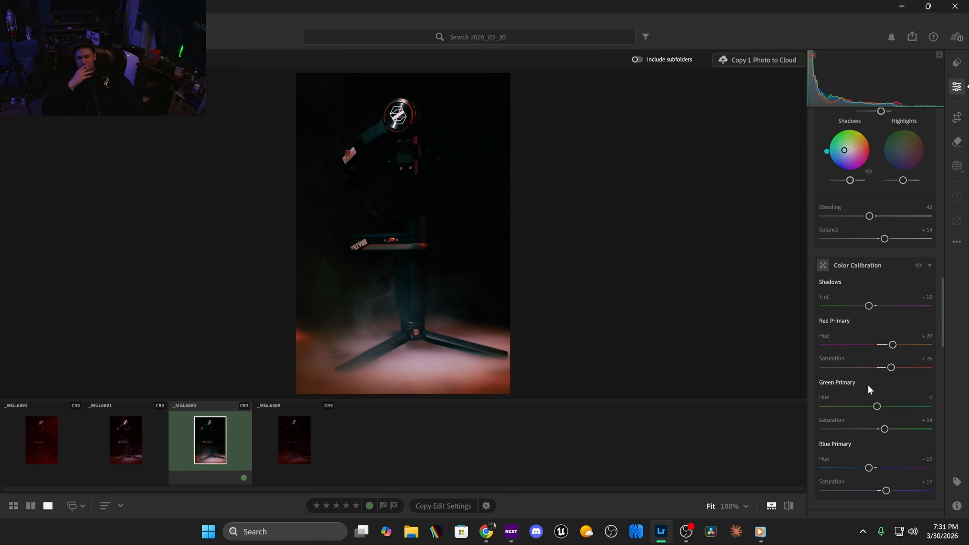
# Step: Set the photo's effects to Texture +72, Clarity +28 and Dehaze -48
pyautogui.scroll(-6, 886, 385)
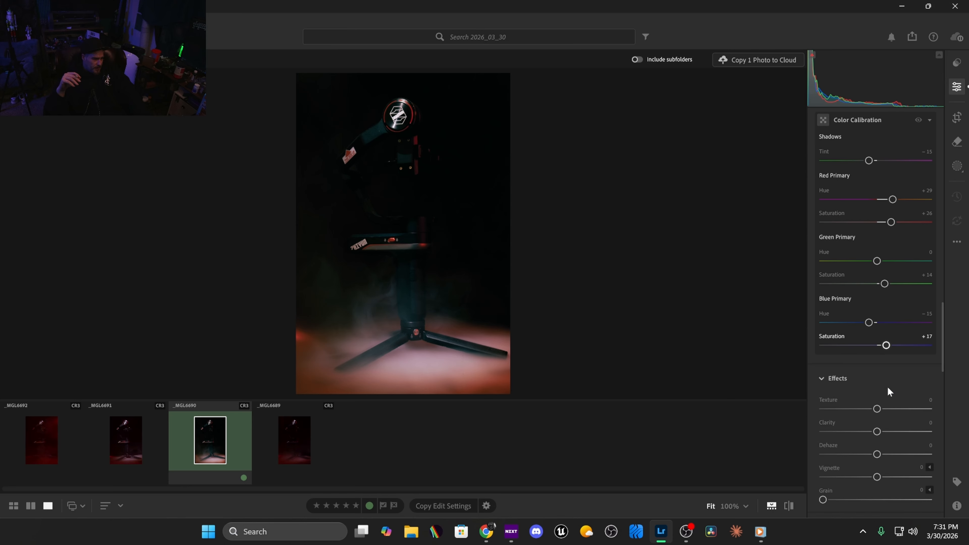
pyautogui.moveTo(877, 337); pyautogui.dragTo(896, 336)
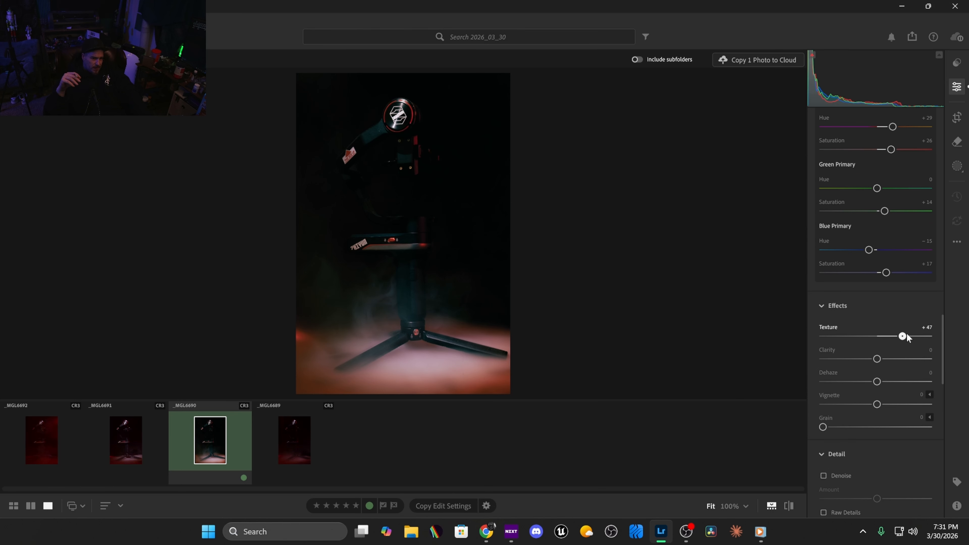
pyautogui.moveTo(877, 359); pyautogui.dragTo(891, 361)
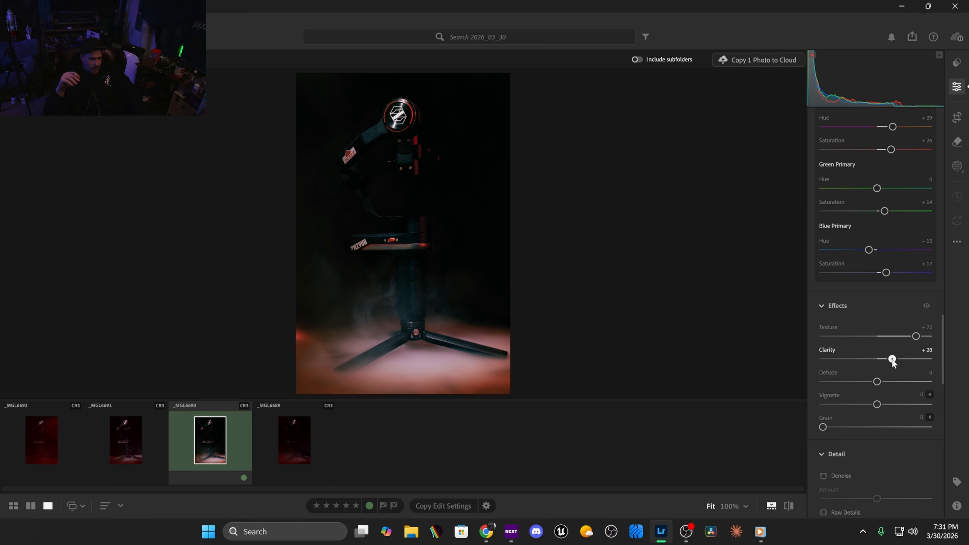
pyautogui.moveTo(877, 383); pyautogui.dragTo(852, 382)
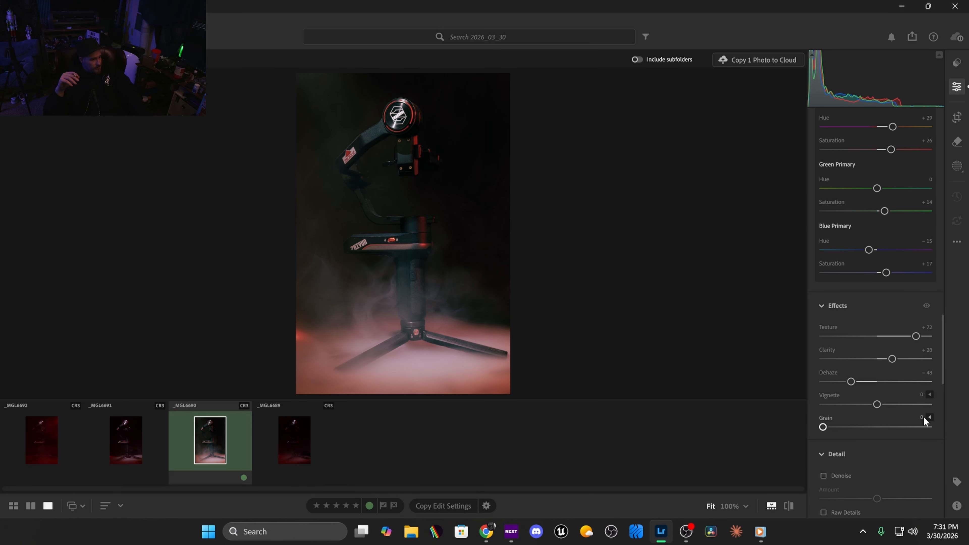
# Step: Set manual noise reduction to Luminance 30 and Color 43, and sharpening to 62 with Detail 43, checking the gimbal arm at 100%
pyautogui.scroll(-8, 924, 417)
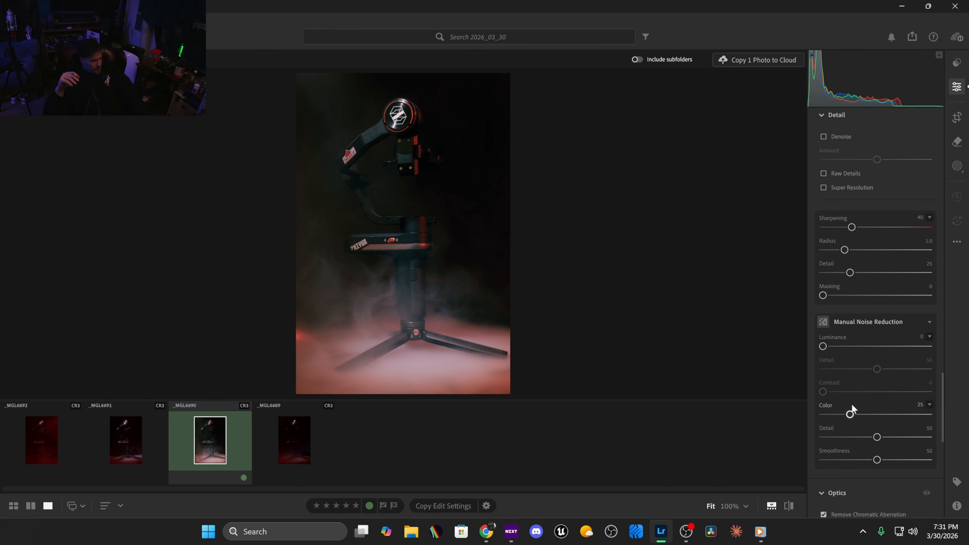
pyautogui.moveTo(863, 415); pyautogui.dragTo(869, 415)
pyautogui.click(856, 347)
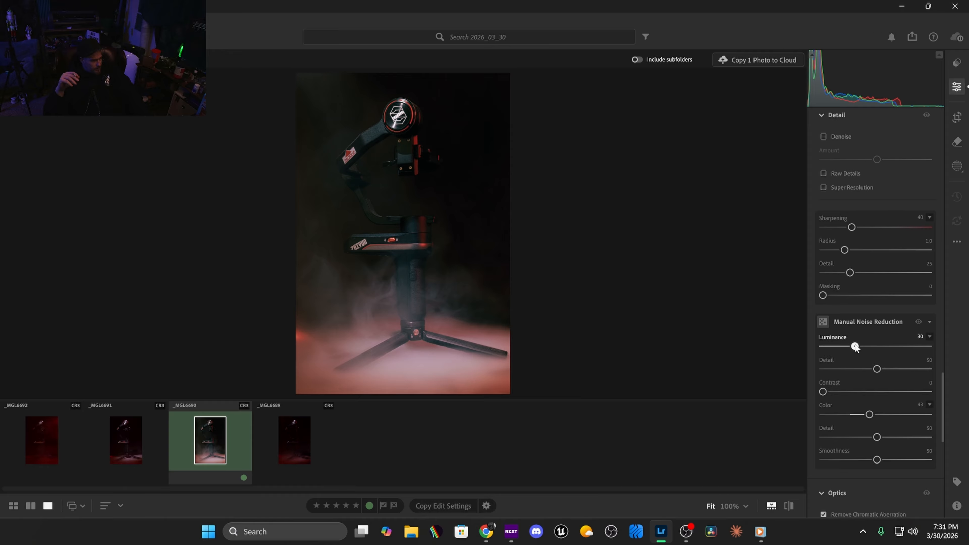
pyautogui.moveTo(850, 273); pyautogui.dragTo(870, 273)
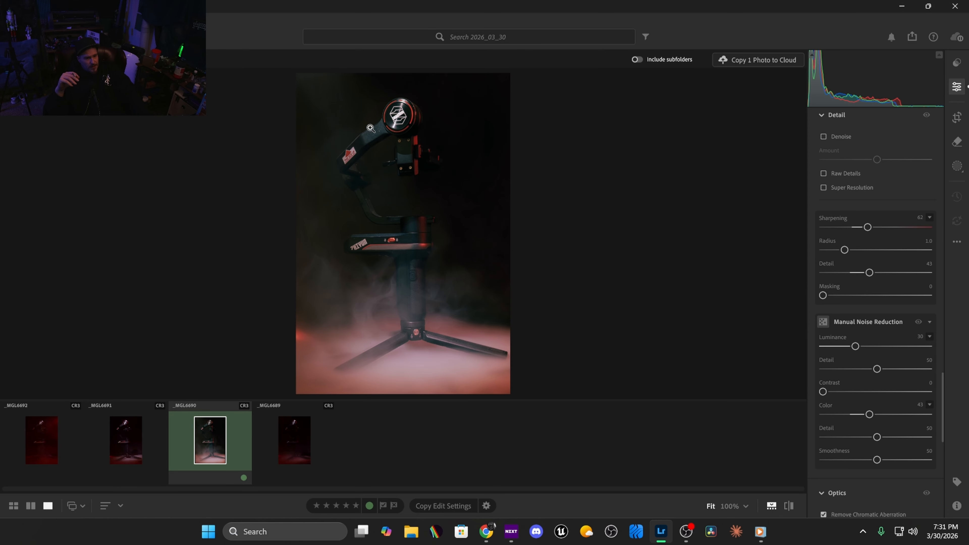
pyautogui.click(378, 128)
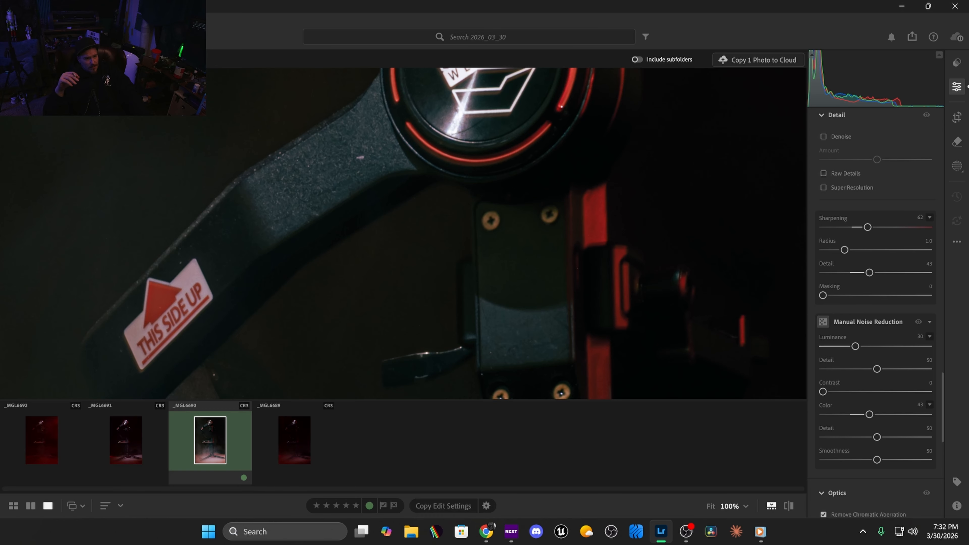
# Step: With the generative Remove tool and a brush of about size 6, mark the dust specks on the gimbal arm and mounting bracket
pyautogui.click(957, 142)
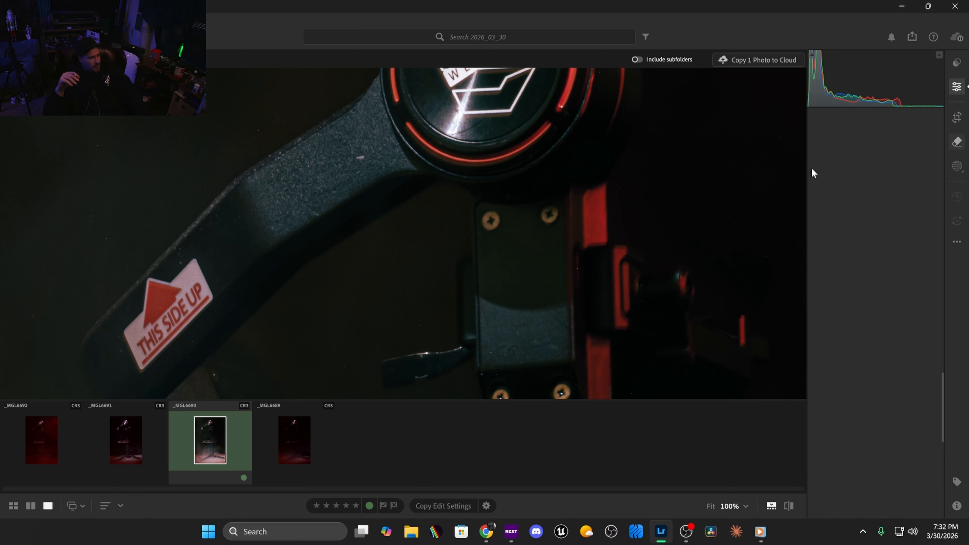
pyautogui.press('[')
pyautogui.press('[')
pyautogui.press('[')
pyautogui.press('[')
pyautogui.press('[')
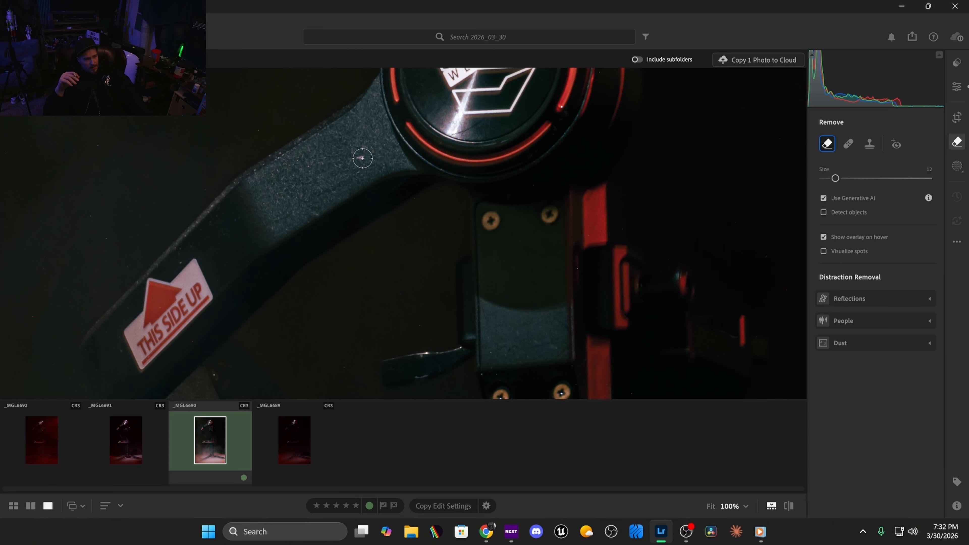
pyautogui.click(361, 157)
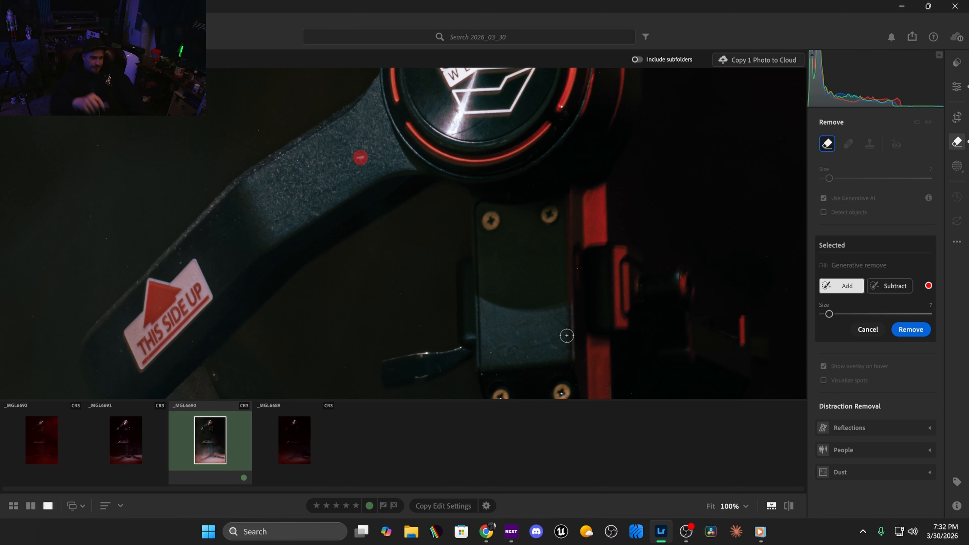
pyautogui.scroll(-1, 484, 374)
pyautogui.click(484, 374)
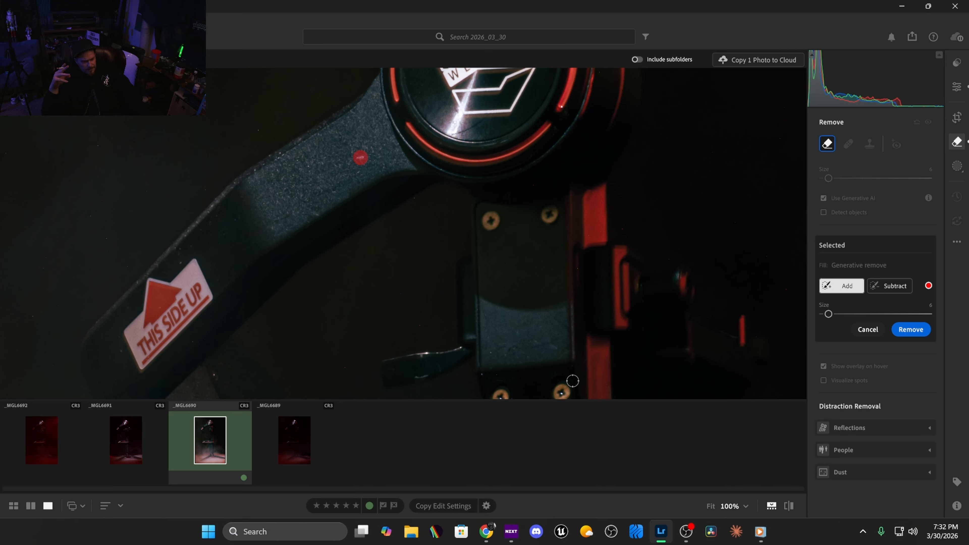
pyautogui.click(490, 353)
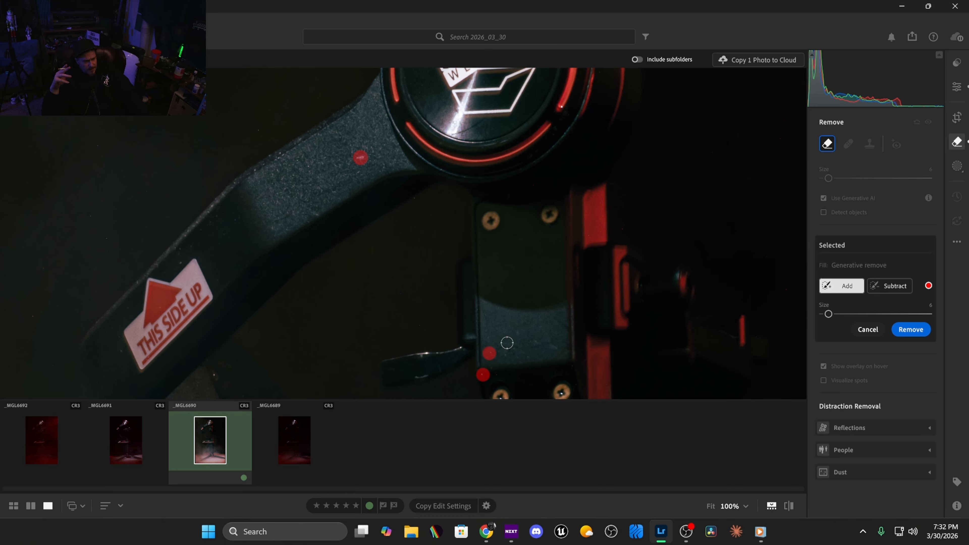
# Step: Add the dust specks in the dark background around the gimbal arm to the removal selection
pyautogui.click(415, 198)
pyautogui.click(257, 129)
pyautogui.click(106, 238)
pyautogui.click(87, 216)
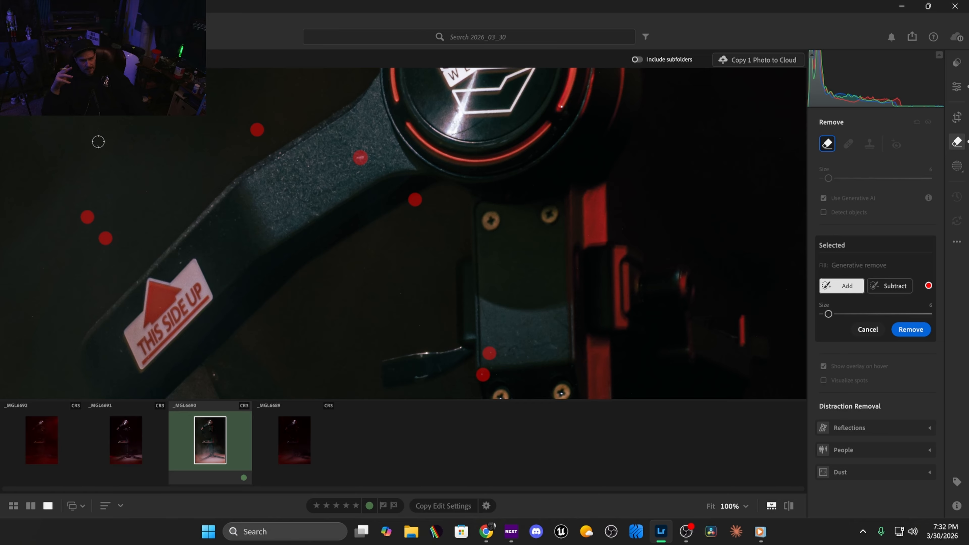
pyautogui.click(97, 150)
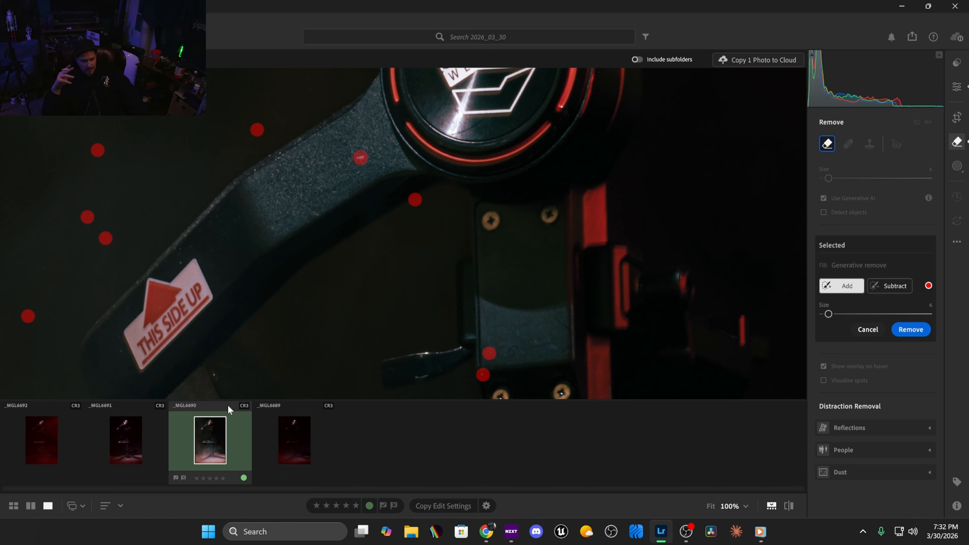
# Step: Mark the remaining specks around the sticker, along the arm, on the red ring and screws, and run the generative removal
pyautogui.click(214, 375)
pyautogui.click(124, 353)
pyautogui.click(137, 284)
pyautogui.click(179, 263)
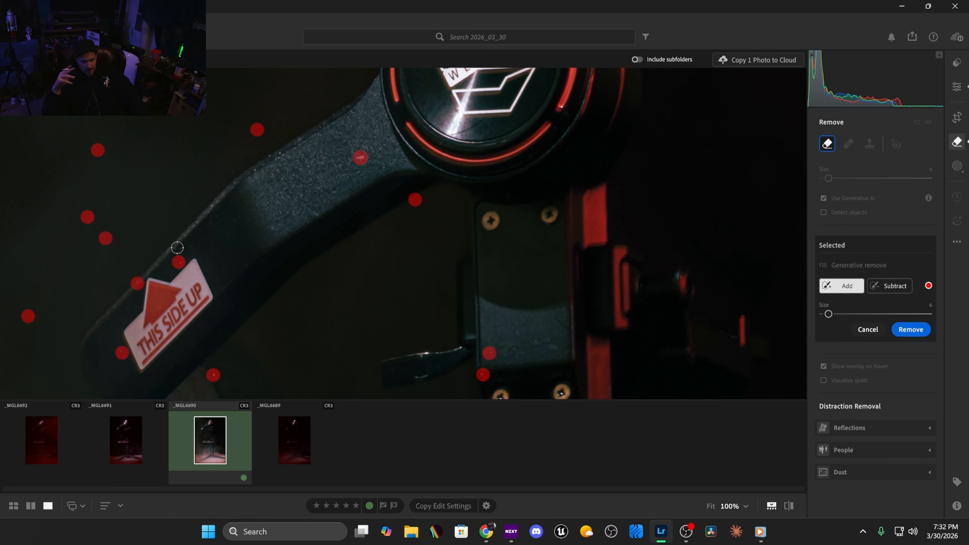
pyautogui.click(256, 171)
pyautogui.click(281, 157)
pyautogui.click(308, 168)
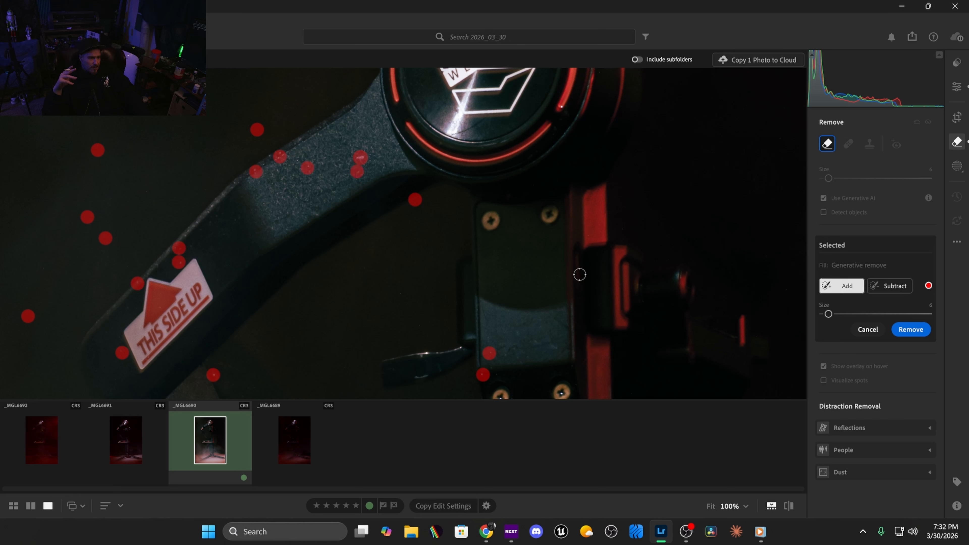
pyautogui.click(562, 106)
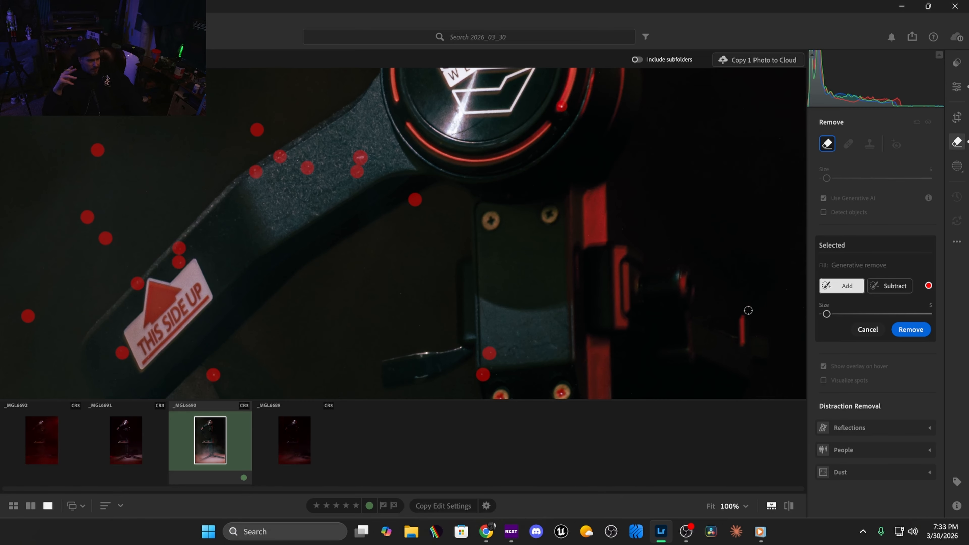
pyautogui.click(919, 335)
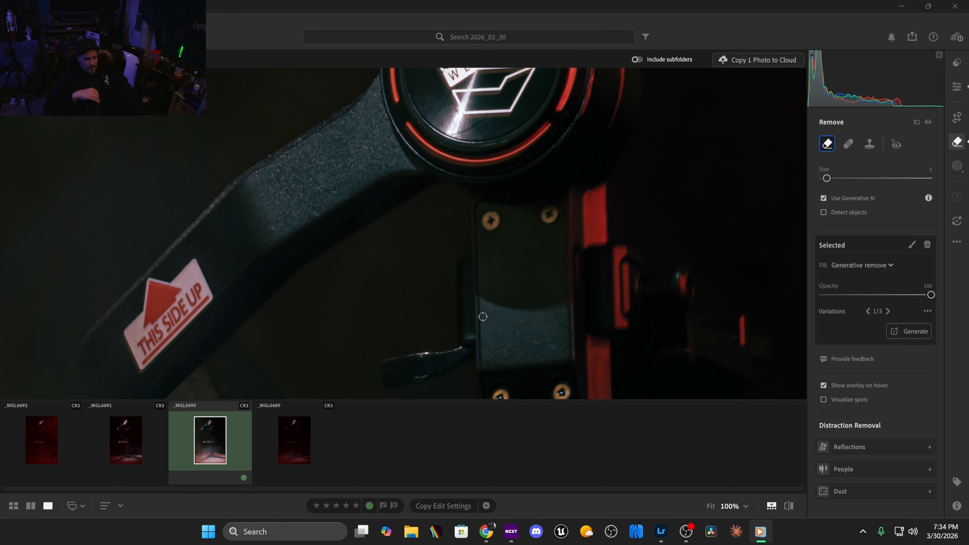
# Step: Mark the leftover specks below the arm and beside the red bracket and remove them generatively
pyautogui.click(418, 326)
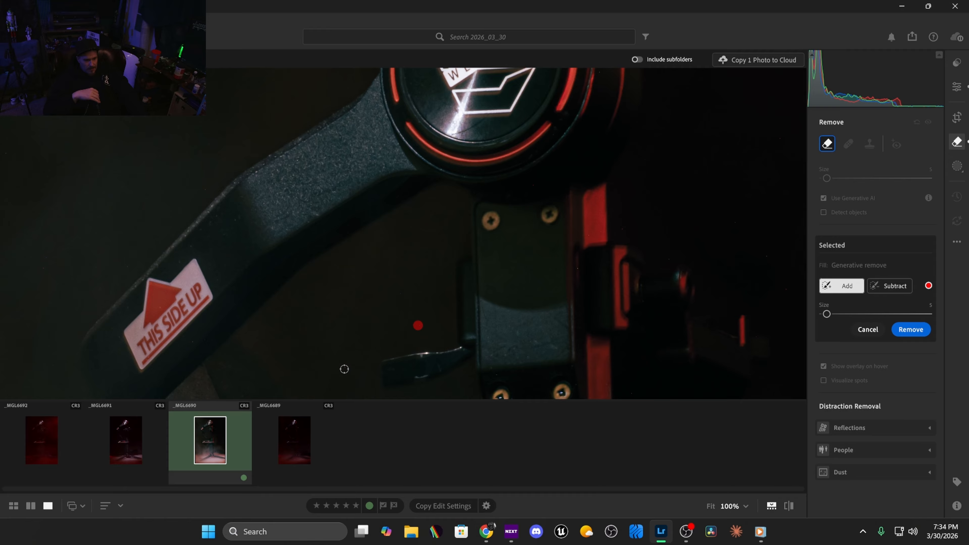
pyautogui.click(579, 267)
pyautogui.click(621, 231)
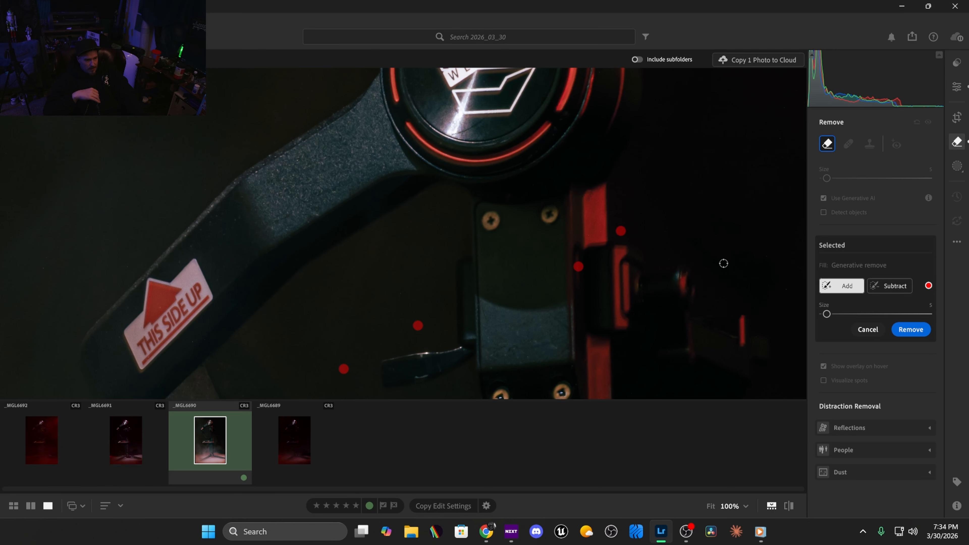
pyautogui.click(576, 151)
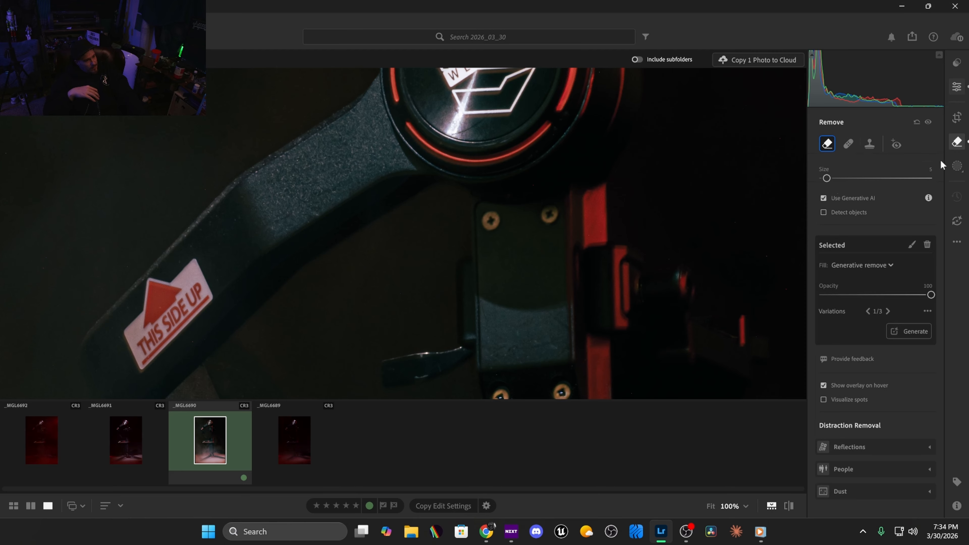
# Step: Return to the edit settings with the whole photo in view and enable Denoise with an amount of 68
pyautogui.click(950, 147)
pyautogui.click(662, 300)
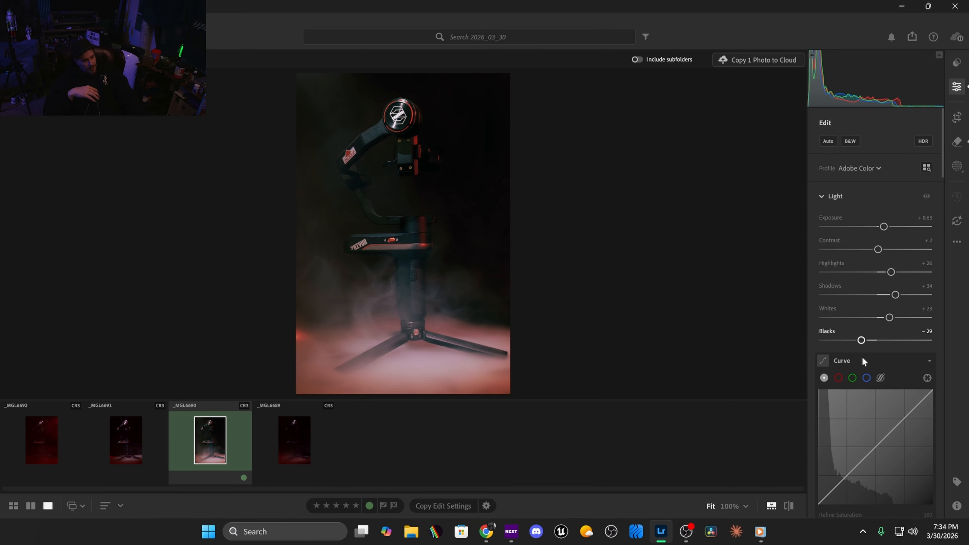
pyautogui.scroll(-5, 853, 378)
pyautogui.scroll(-10, 856, 420)
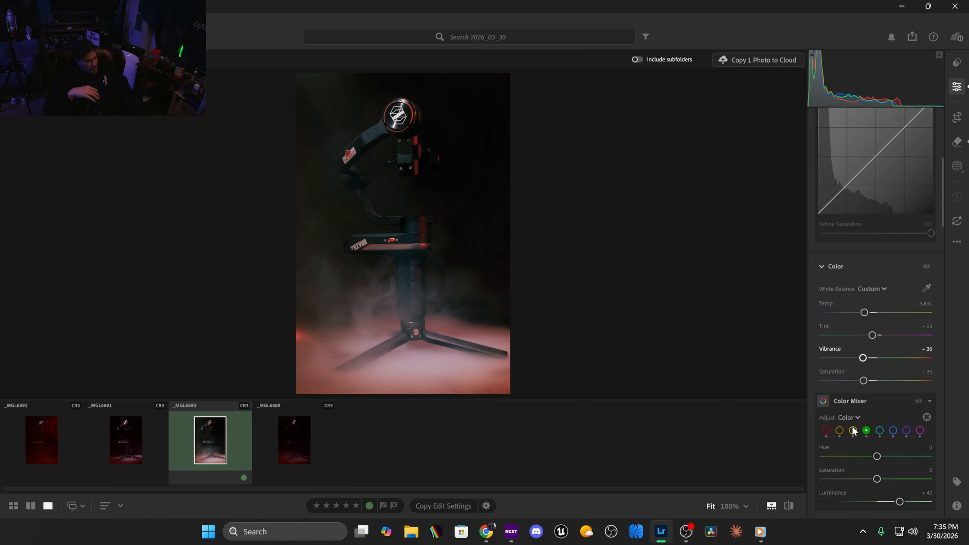
pyautogui.scroll(-8, 839, 452)
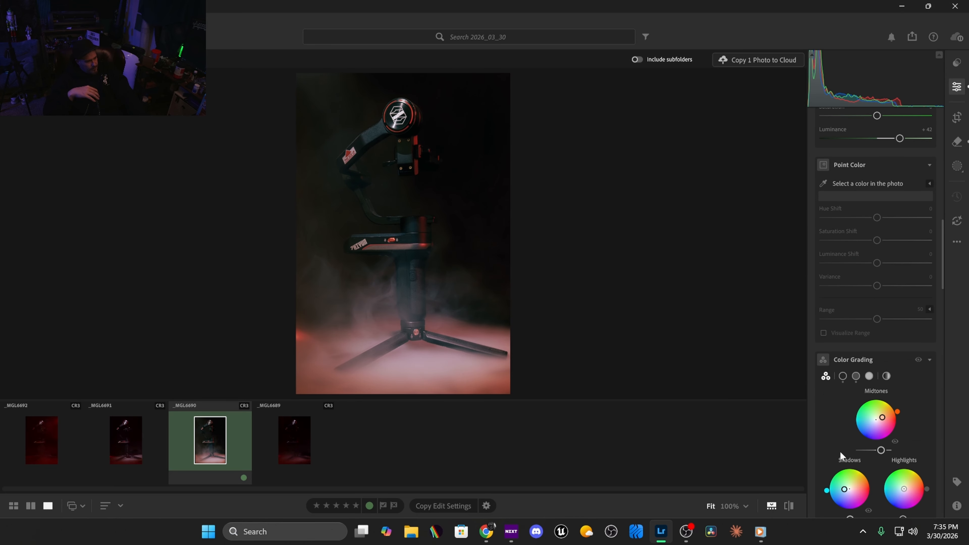
pyautogui.scroll(-8, 835, 460)
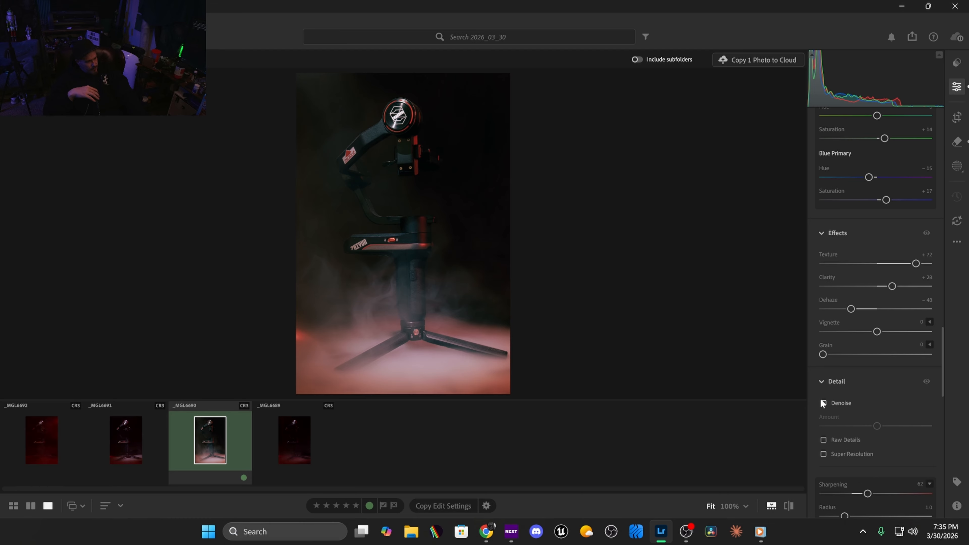
pyautogui.click(823, 403)
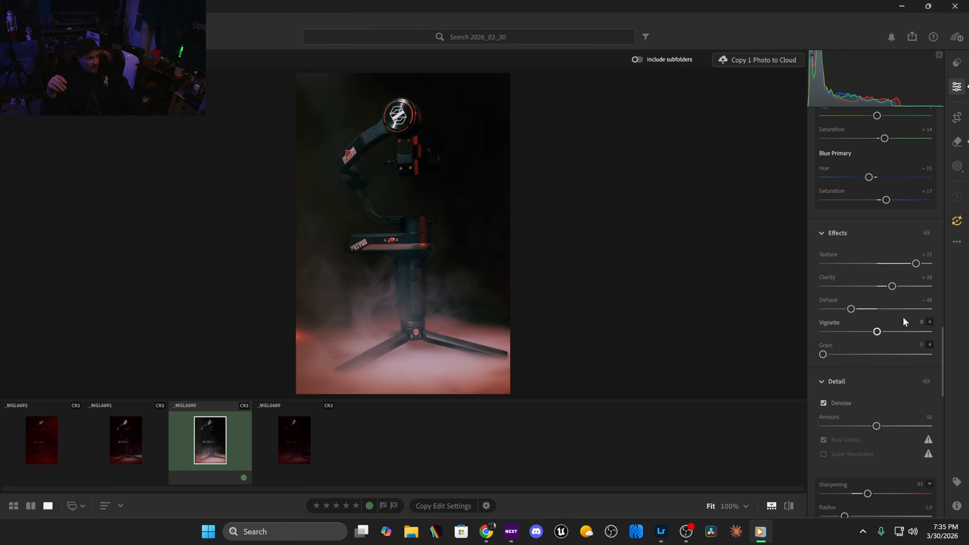
pyautogui.click(897, 426)
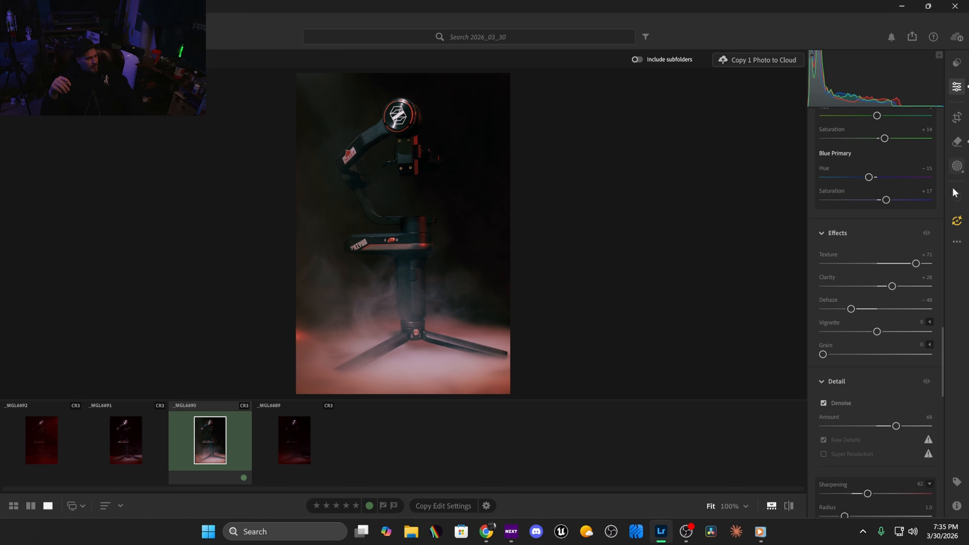
# Step: Create an object mask of the gimbal by brushing over it from the head down to the tripod legs
pyautogui.scroll(20, 910, 228)
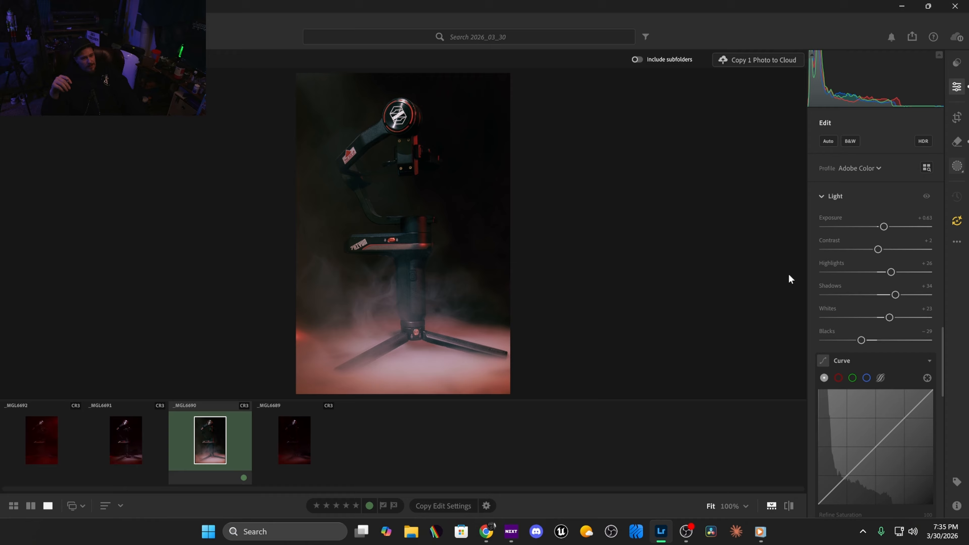
pyautogui.press('m')
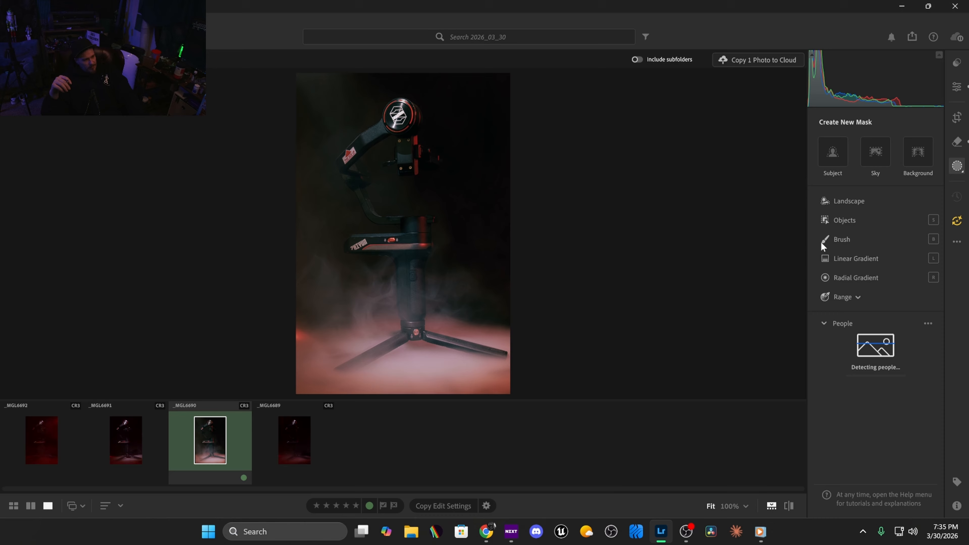
pyautogui.click(847, 221)
pyautogui.moveTo(413, 163)
pyautogui.mouseDown()
pyautogui.moveTo(406, 112)
pyautogui.moveTo(365, 140)
pyautogui.moveTo(349, 181)
pyautogui.moveTo(381, 209)
pyautogui.moveTo(427, 226)
pyautogui.moveTo(413, 241)
pyautogui.moveTo(359, 242)
pyautogui.moveTo(407, 254)
pyautogui.moveTo(410, 326)
pyautogui.moveTo(344, 362)
pyautogui.moveTo(443, 337)
pyautogui.moveTo(500, 354)
pyautogui.mouseUp()
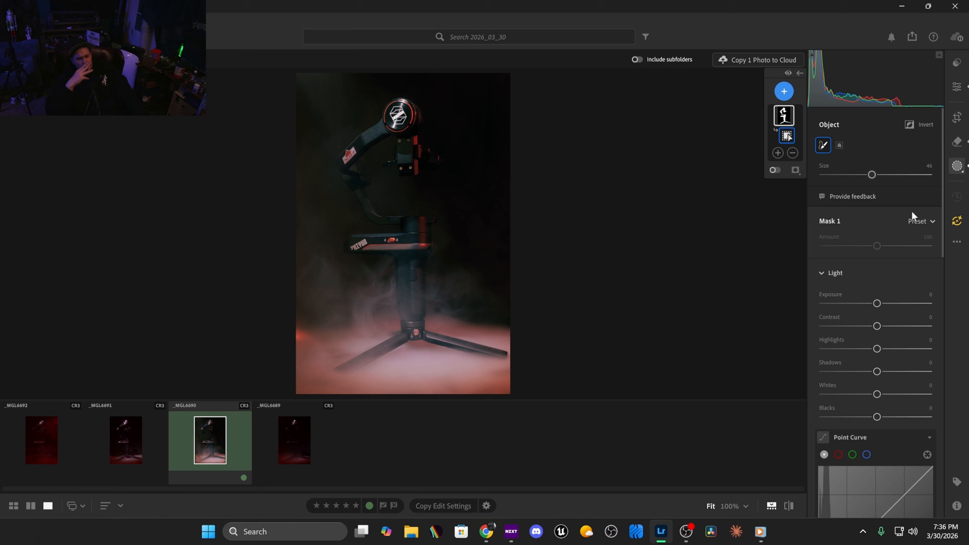
# Step: Set the gimbal mask's light to Exposure +0.08, Contrast -39, Highlights +5, Shadows +17, Whites +9 and Blacks -7
pyautogui.moveTo(877, 304); pyautogui.dragTo(878, 304)
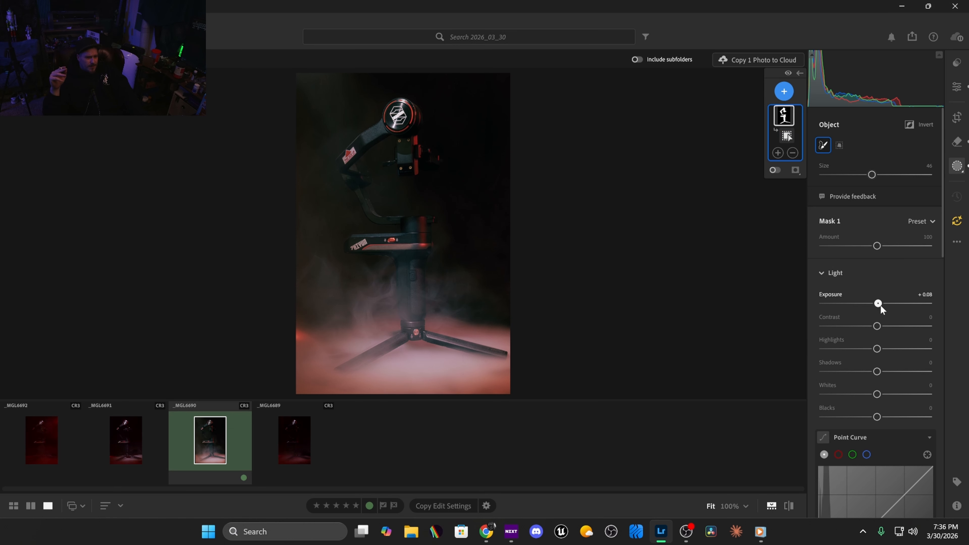
pyautogui.moveTo(879, 327); pyautogui.dragTo(857, 326)
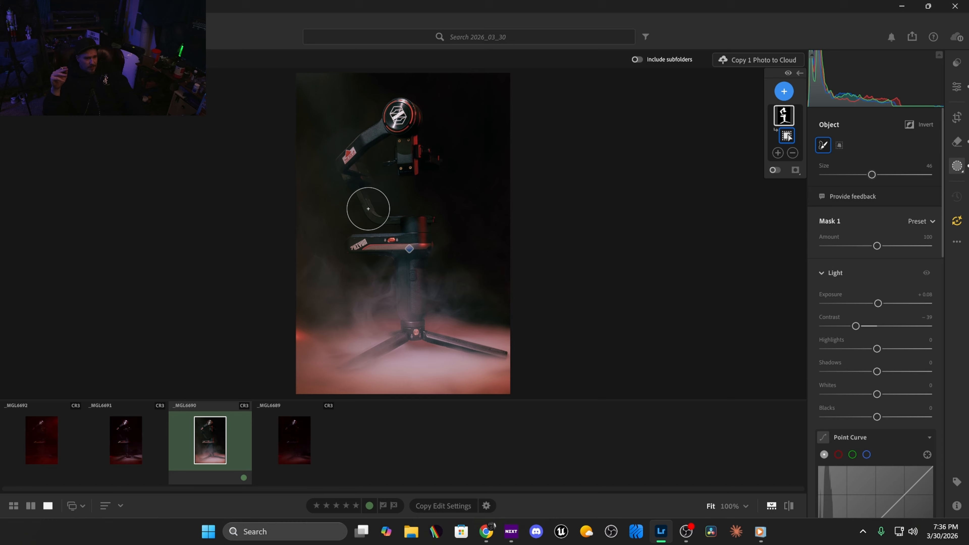
pyautogui.moveTo(877, 348); pyautogui.dragTo(874, 419)
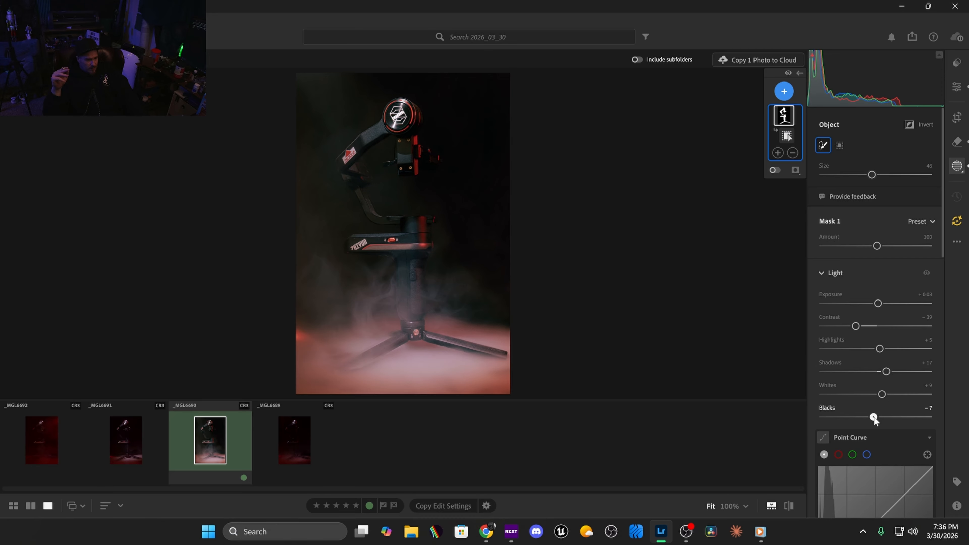
# Step: Set the gimbal mask's color to Temp -7 and Saturation +8
pyautogui.scroll(-6, 855, 405)
pyautogui.scroll(-4, 849, 399)
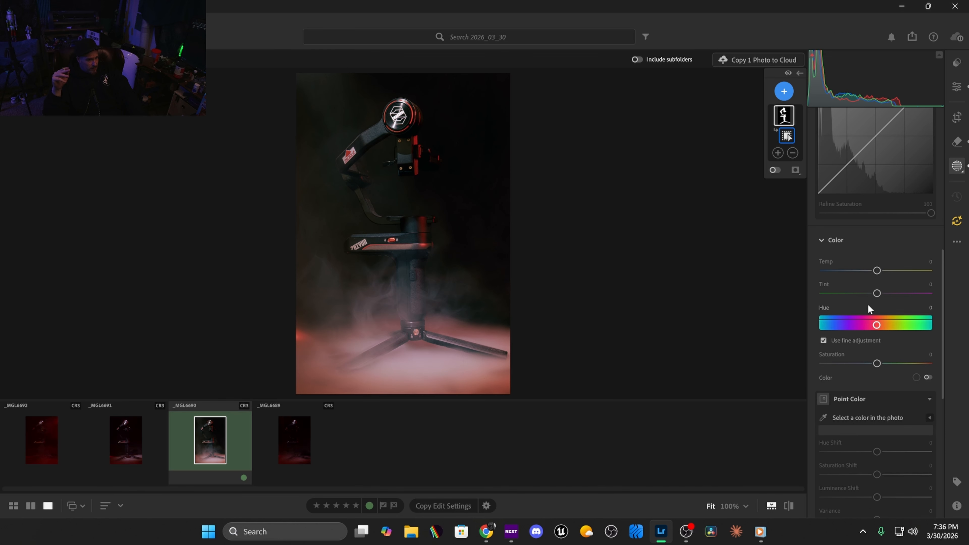
pyautogui.moveTo(877, 271); pyautogui.dragTo(875, 271)
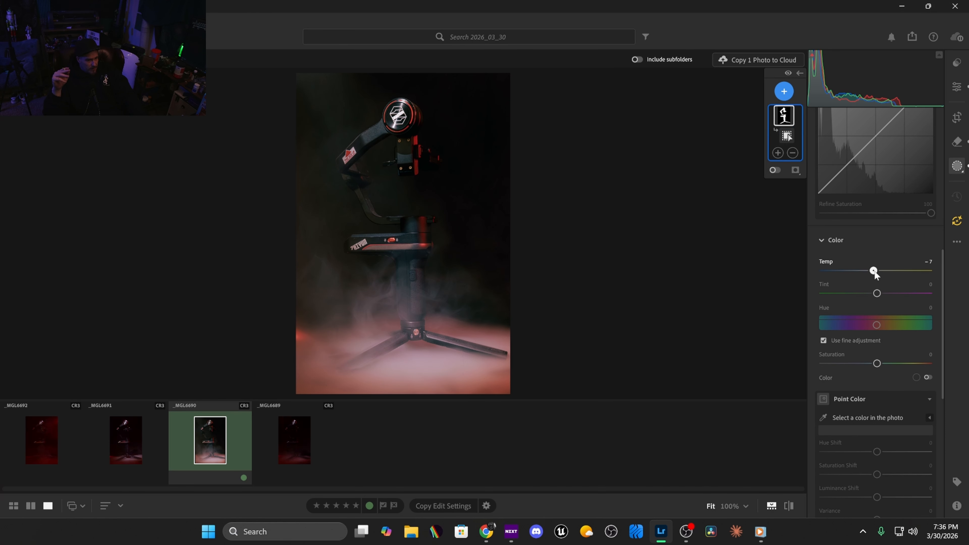
pyautogui.scroll(-4, 861, 367)
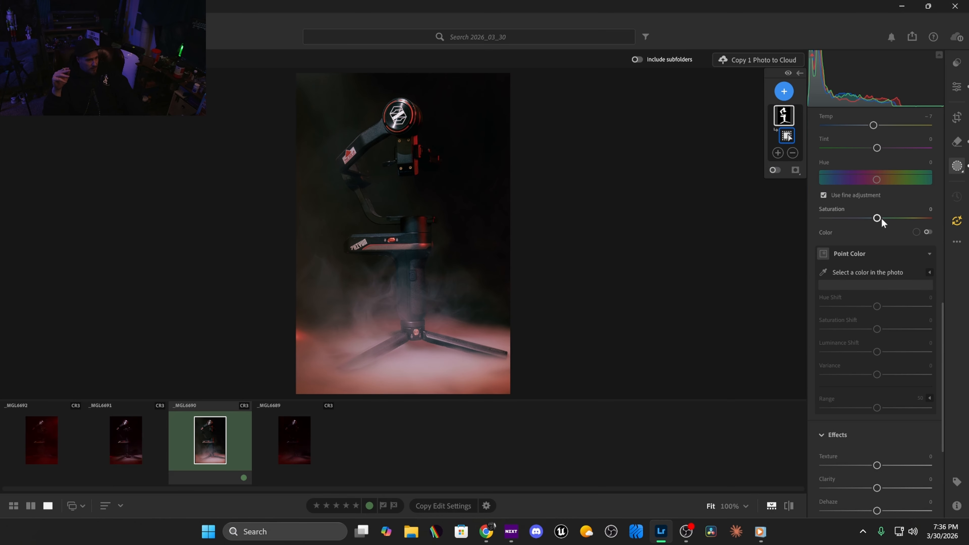
pyautogui.moveTo(882, 218); pyautogui.dragTo(886, 218)
# Step: Set the gimbal mask's effects to Texture +64 and Clarity +11
pyautogui.scroll(-2, 900, 281)
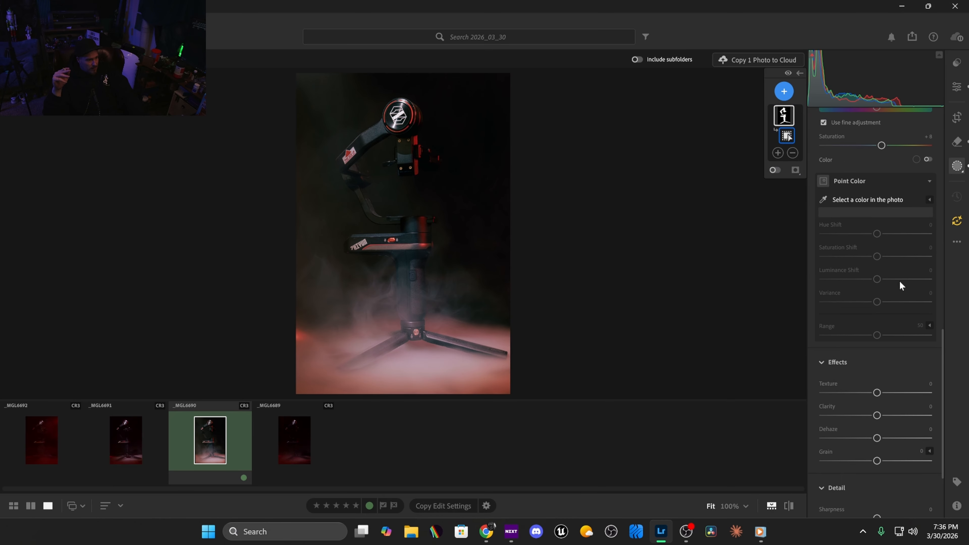
pyautogui.scroll(-1, 893, 306)
pyautogui.moveTo(886, 344); pyautogui.dragTo(911, 344)
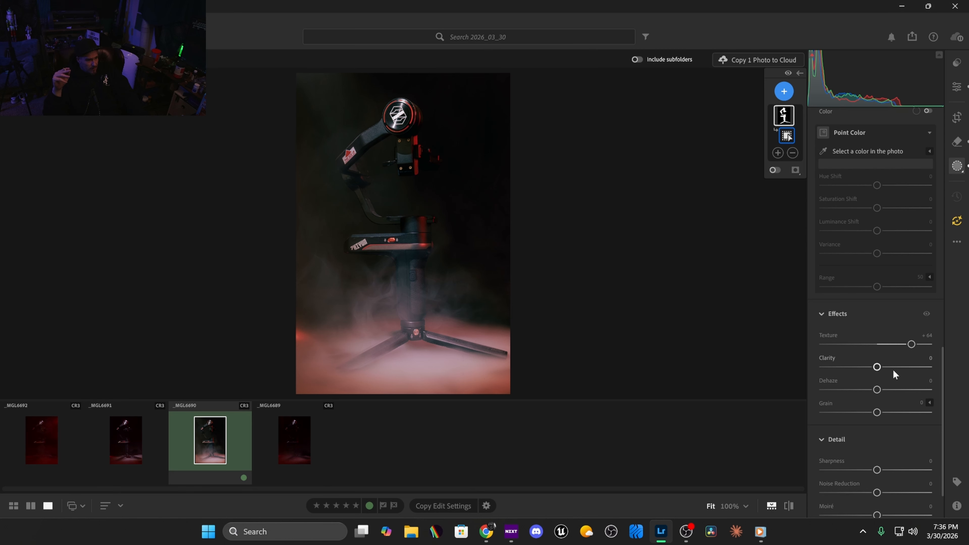
pyautogui.click(886, 366)
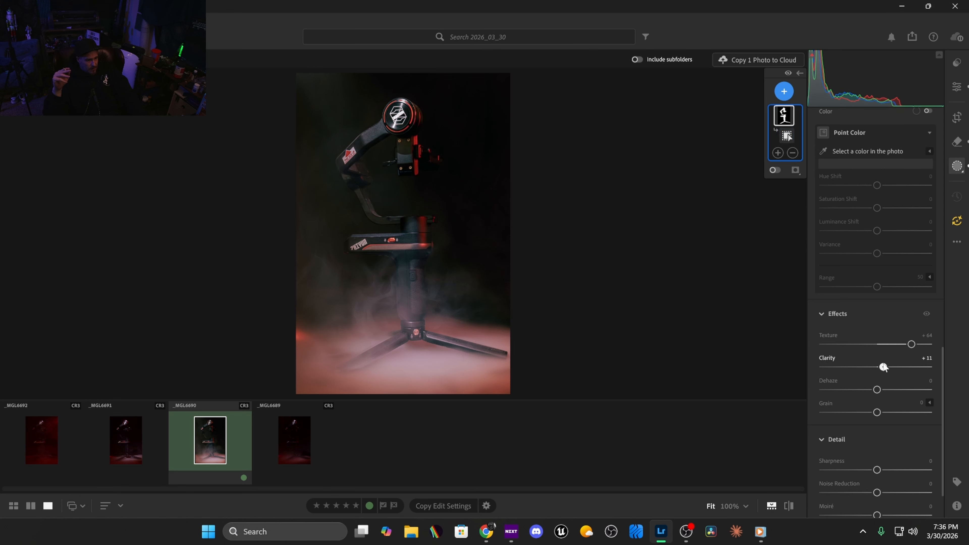
pyautogui.scroll(-1, 858, 385)
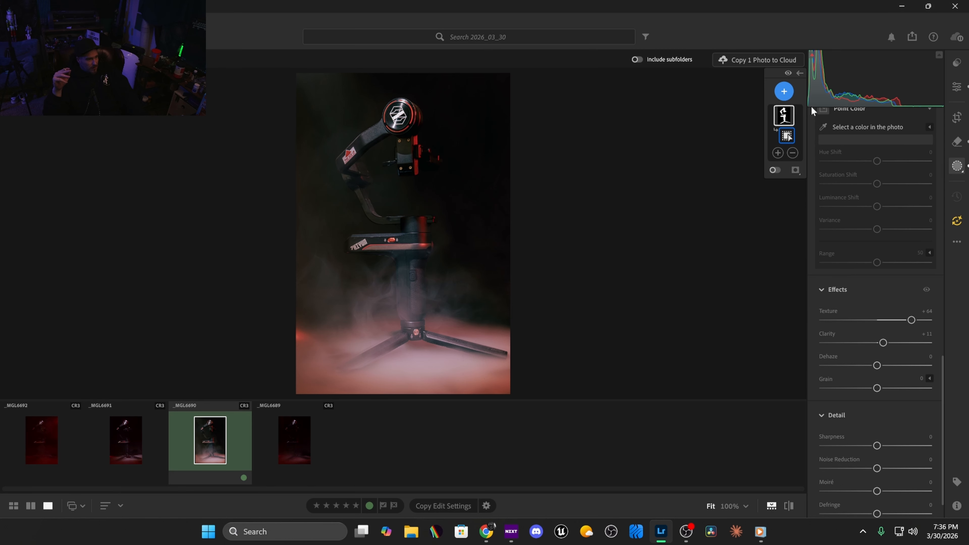
# Step: Duplicate and invert the gimbal mask so the copy covers the smoky background
pyautogui.rightClick(784, 117)
pyautogui.click(851, 152)
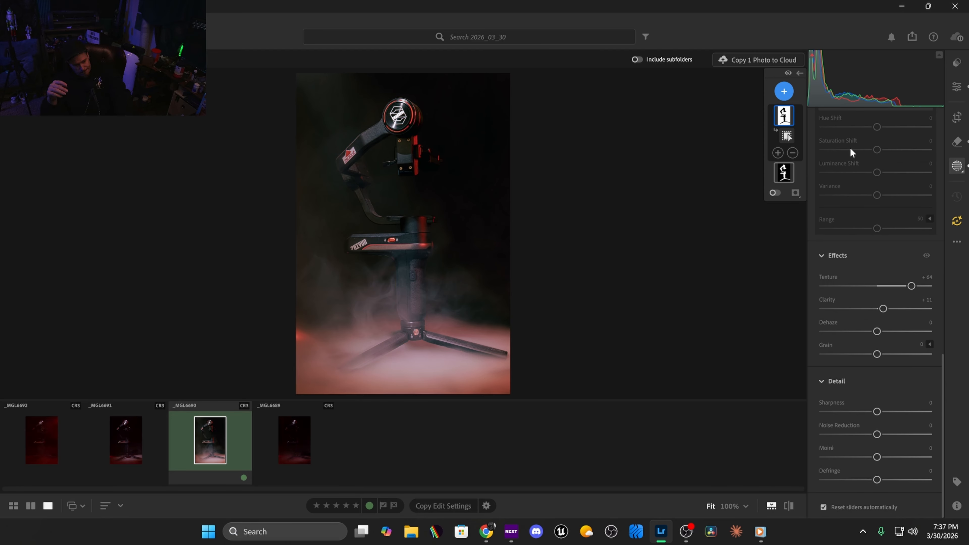
# Step: Rework the inverted mask's Texture, Clarity and Dehaze for a hazier background, and raise its noise reduction
pyautogui.moveTo(912, 287); pyautogui.dragTo(877, 286)
pyautogui.doubleClick(883, 308)
pyautogui.moveTo(877, 331); pyautogui.dragTo(885, 286)
pyautogui.moveTo(877, 411); pyautogui.dragTo(903, 434)
# Step: Set the inverted mask's color to Saturation +14 and Temp +10
pyautogui.scroll(7, 890, 231)
pyautogui.moveTo(874, 308); pyautogui.dragTo(885, 308)
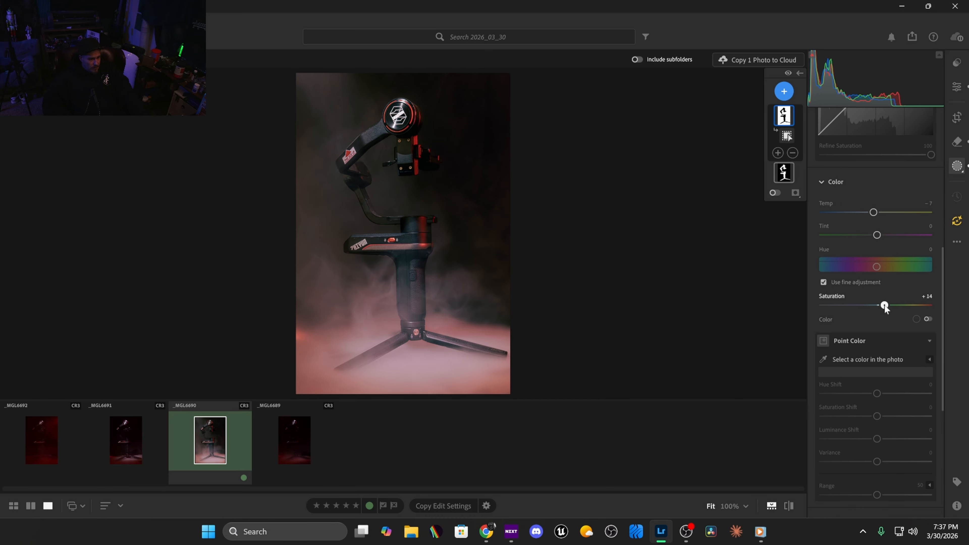
pyautogui.scroll(1, 885, 307)
pyautogui.doubleClick(877, 261)
pyautogui.moveTo(876, 260); pyautogui.dragTo(880, 262)
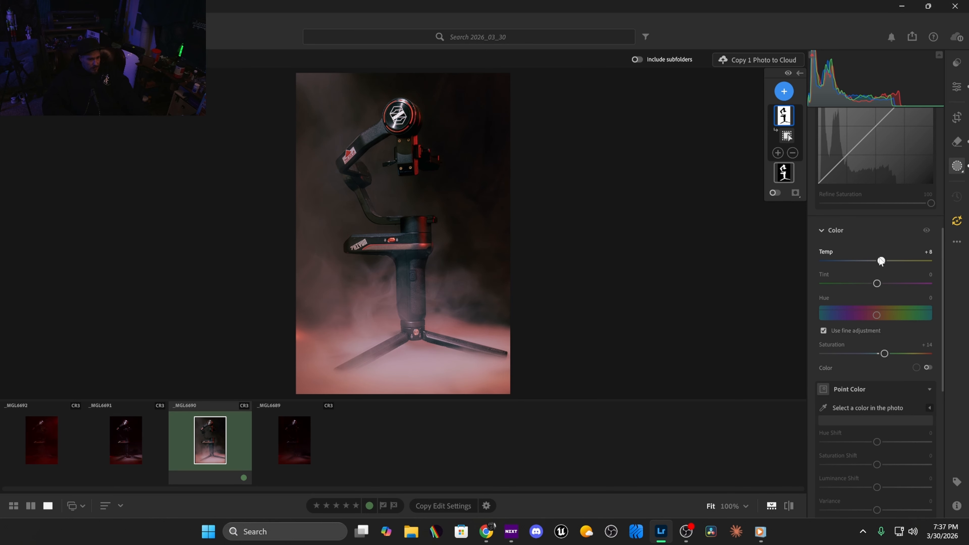
# Step: Reset the inverted mask's light and set Exposure +0.12, Contrast +19, Highlights +22, Shadows -14, Whites +28 and Blacks -15
pyautogui.scroll(8, 861, 282)
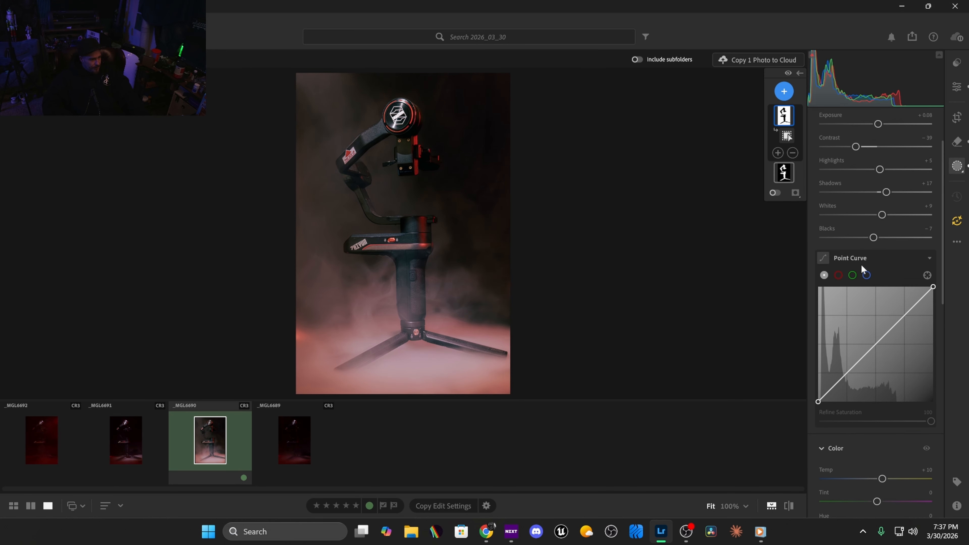
pyautogui.doubleClick(856, 219)
pyautogui.doubleClick(880, 242)
pyautogui.doubleClick(886, 265)
pyautogui.doubleClick(877, 196)
pyautogui.moveTo(880, 195); pyautogui.dragTo(881, 196)
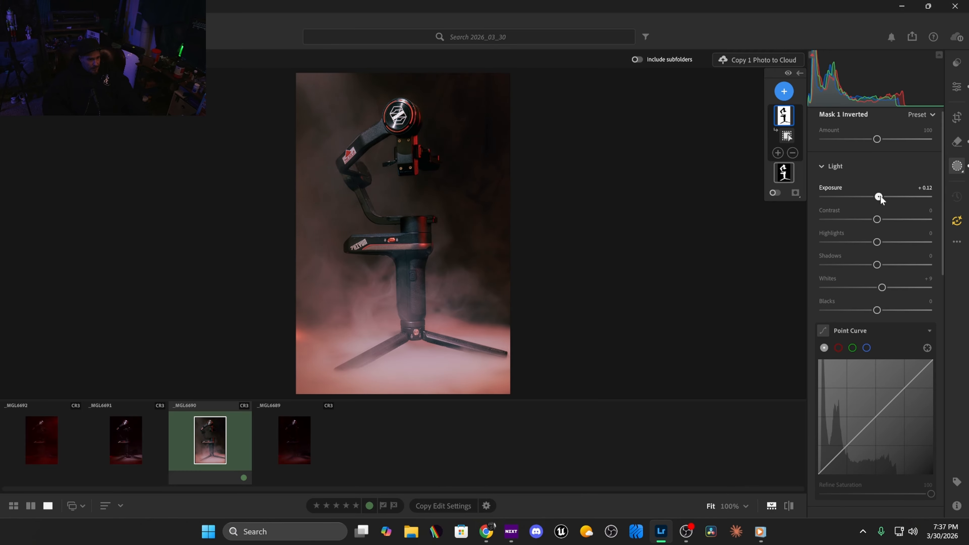
pyautogui.moveTo(881, 219); pyautogui.dragTo(869, 311)
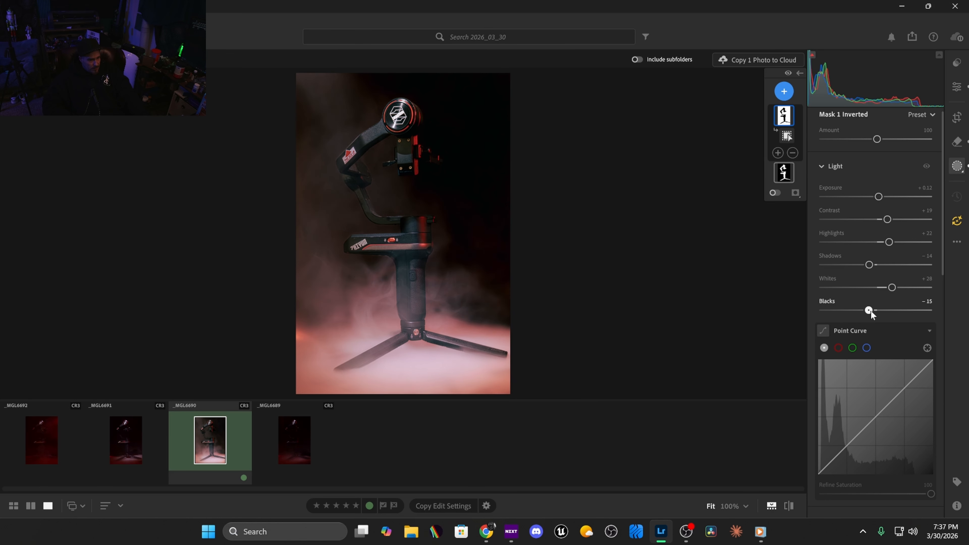